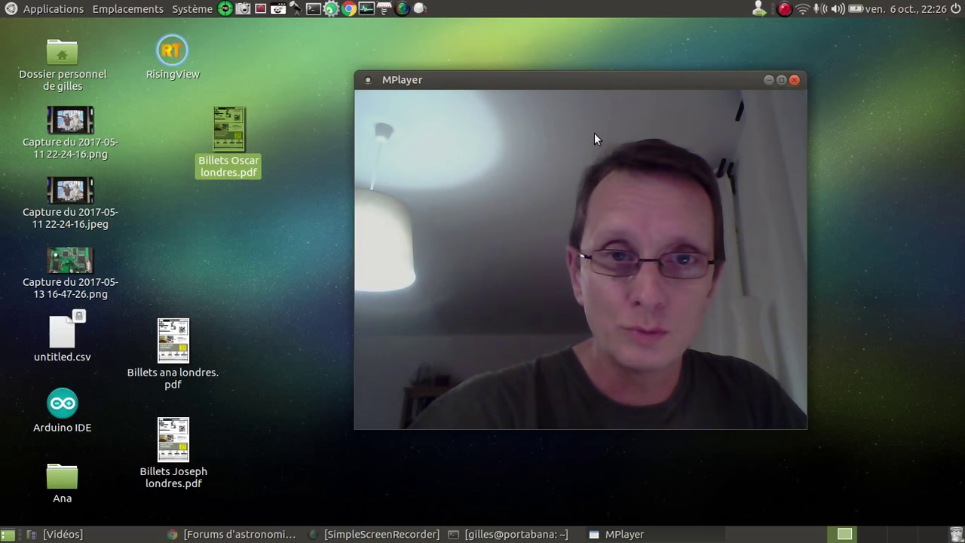
- Close the webcam video window, switch to Chrome and load odroid:8624 in a new tab
{"action": "left_click", "coordinate": [793, 80]}
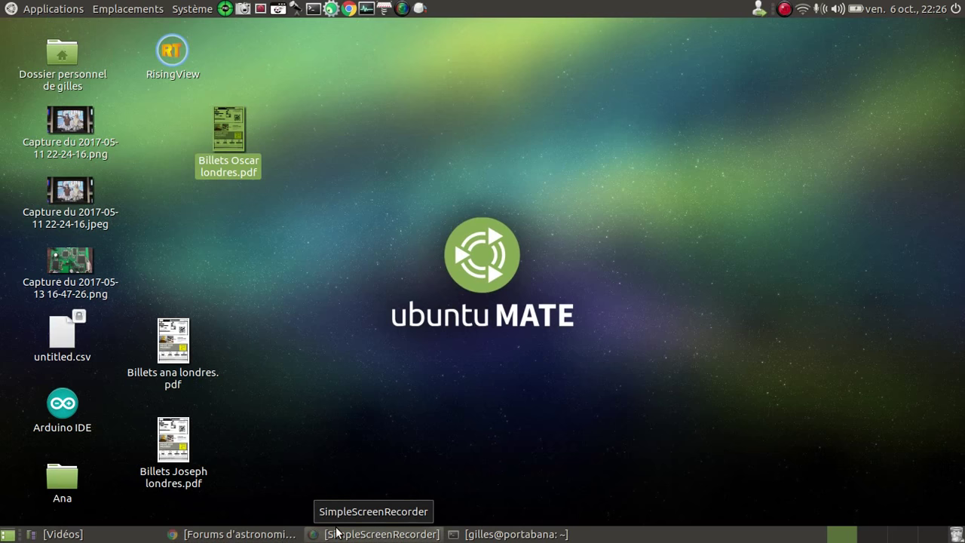
{"action": "left_click", "coordinate": [268, 537]}
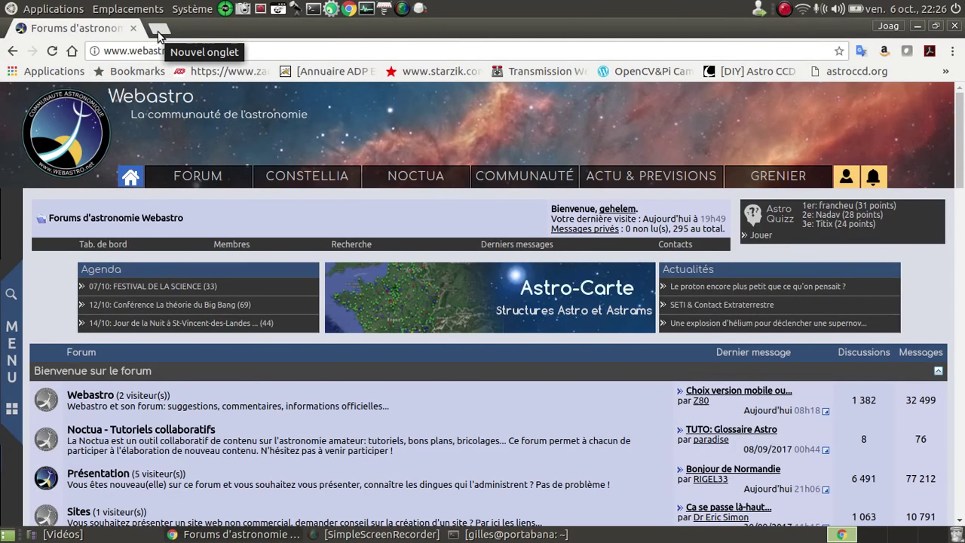
{"action": "left_click", "coordinate": [159, 28]}
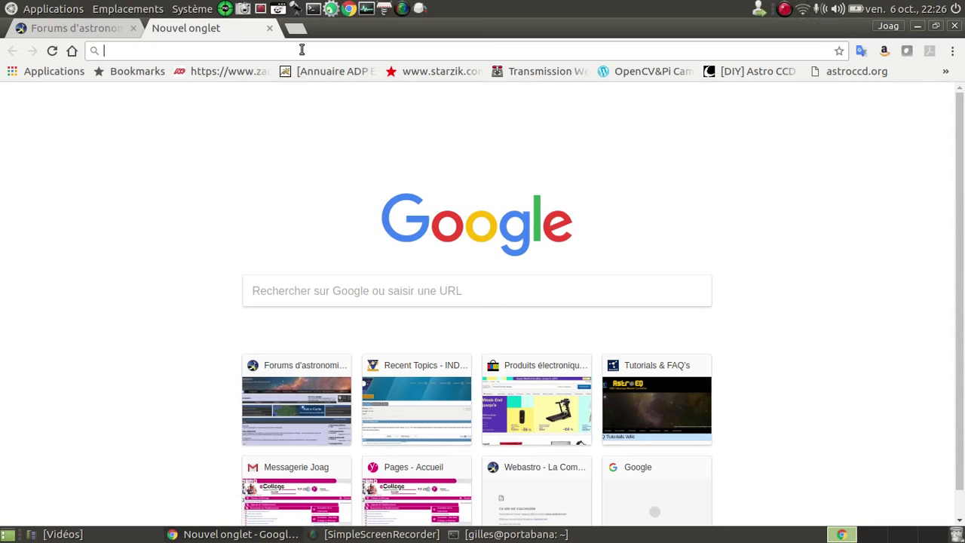
{"action": "type", "text": "odroi"}
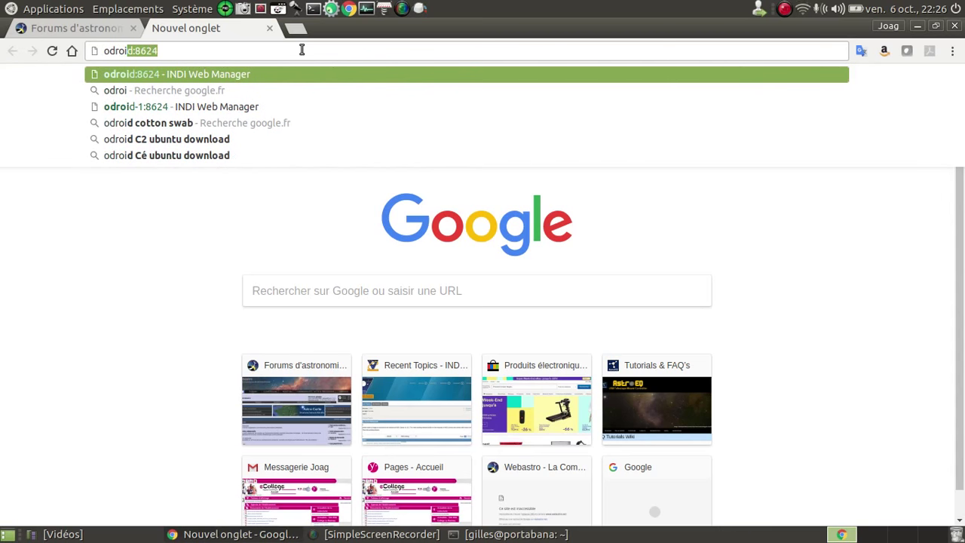
{"action": "key", "text": "Return"}
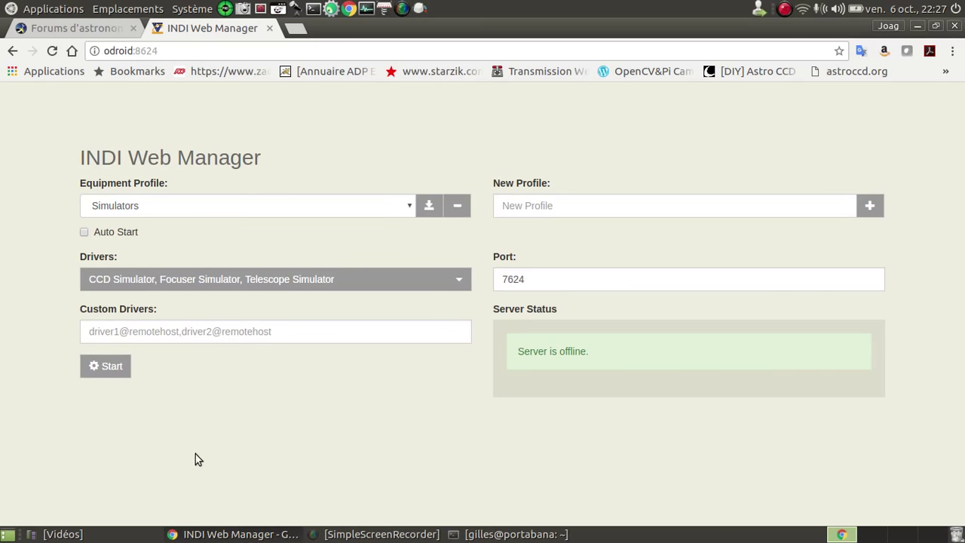
- Start the INDI server with the Simulators equipment profile and check its server status and driver list
{"action": "left_click", "coordinate": [121, 374]}
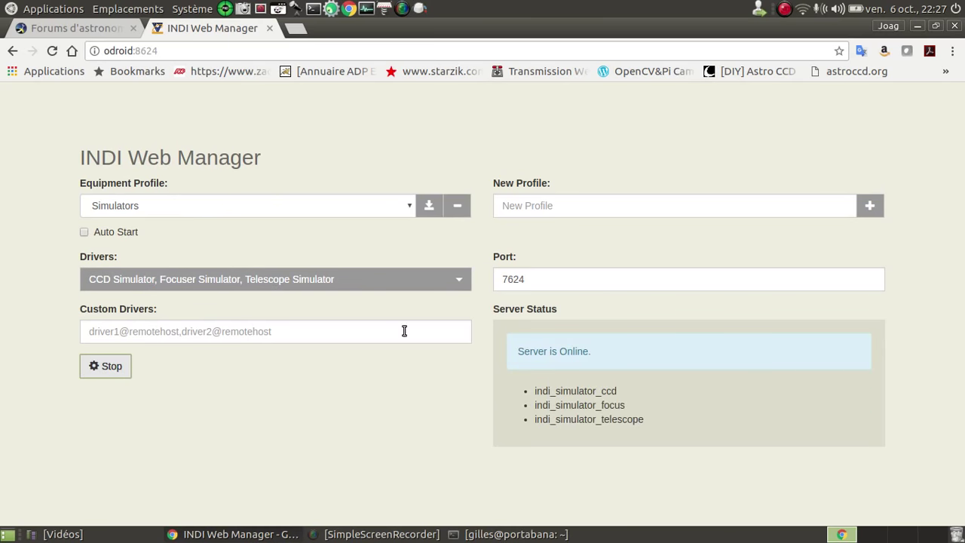
{"action": "left_click_drag", "start_coordinate": [603, 356], "coordinate": [512, 353]}
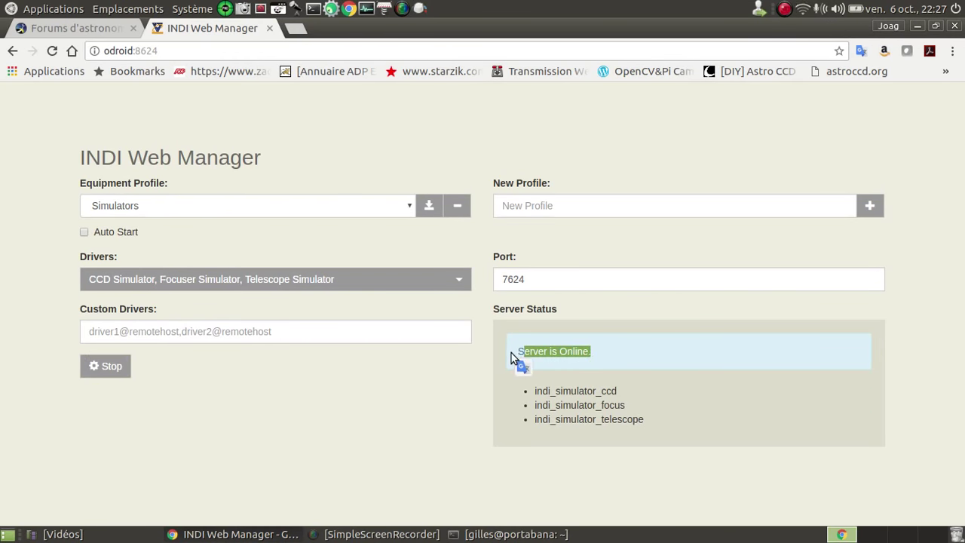
{"action": "left_click", "coordinate": [541, 367]}
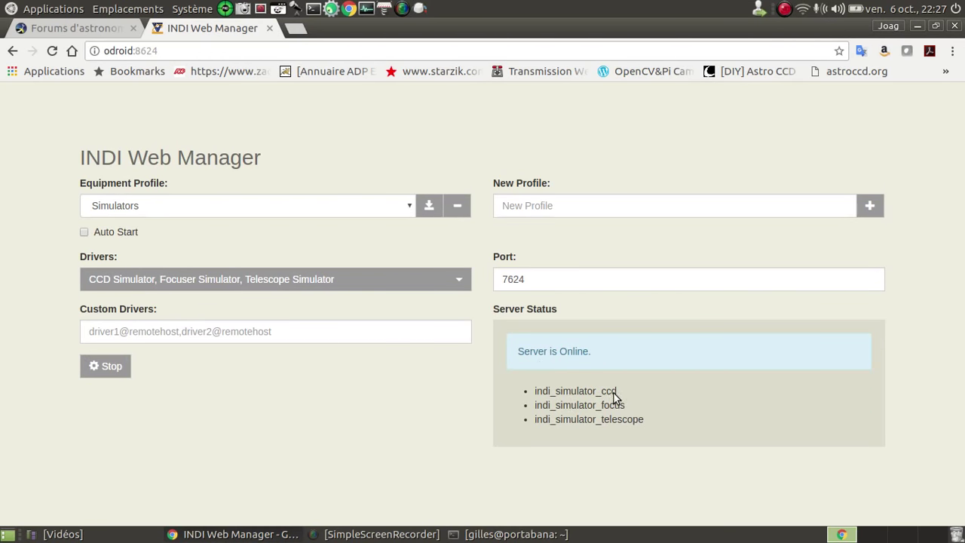
{"action": "left_click_drag", "start_coordinate": [616, 392], "coordinate": [601, 419]}
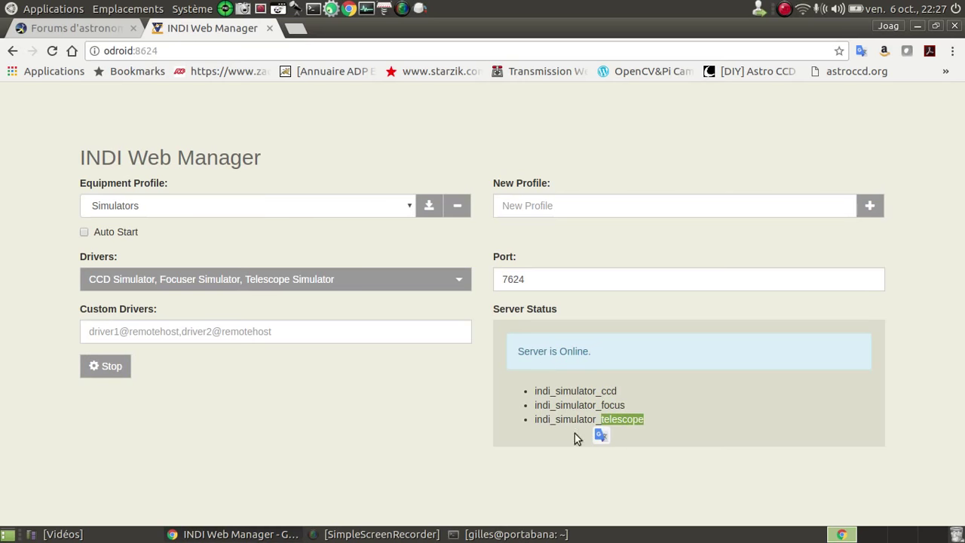
- Launch KStars and zoom the sky map out to a wider view
{"action": "left_click", "coordinate": [295, 9]}
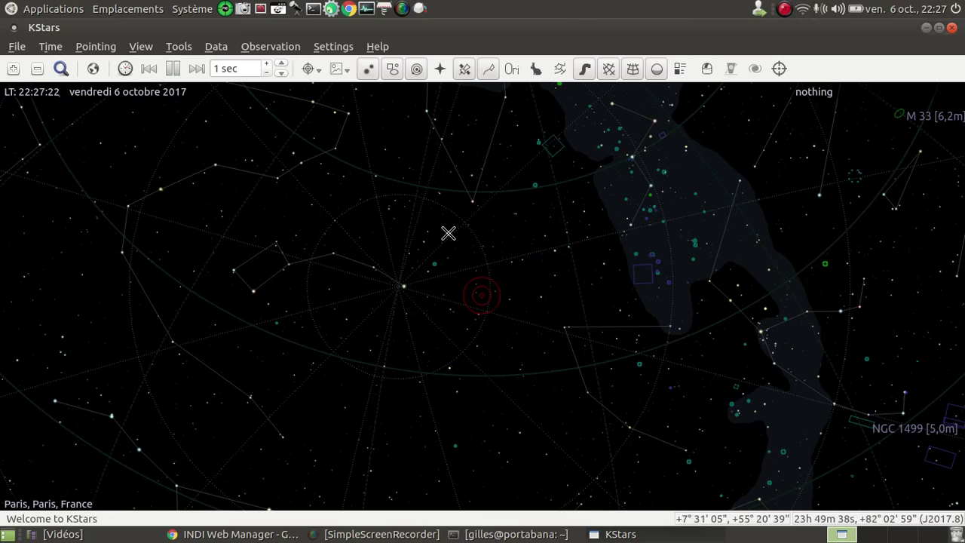
{"action": "scroll", "coordinate": [448, 233], "scroll_direction": "down", "scroll_amount": 3}
{"action": "left_click_drag", "start_coordinate": [464, 274], "coordinate": [476, 303]}
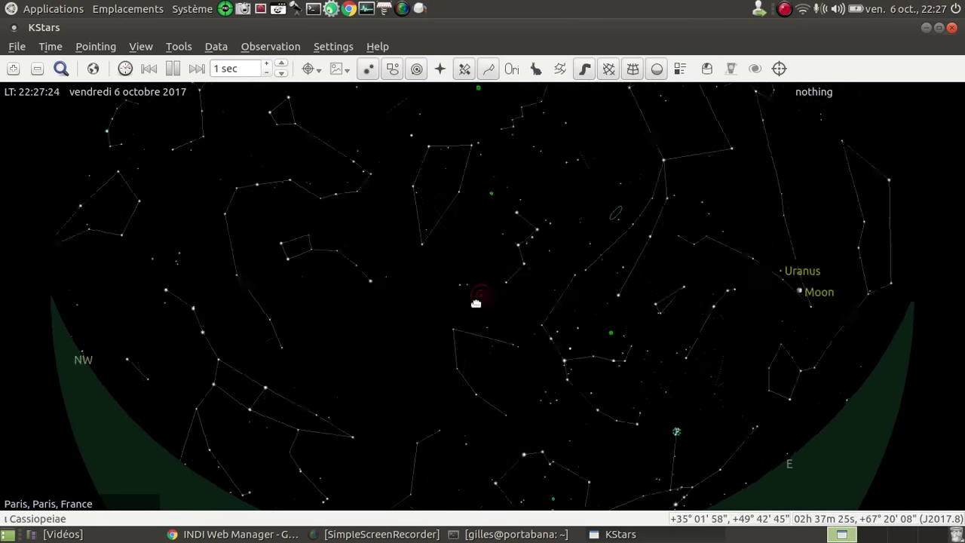
- Open the Ekos tool and delete the Démo equipment profile
{"action": "left_click", "coordinate": [188, 47]}
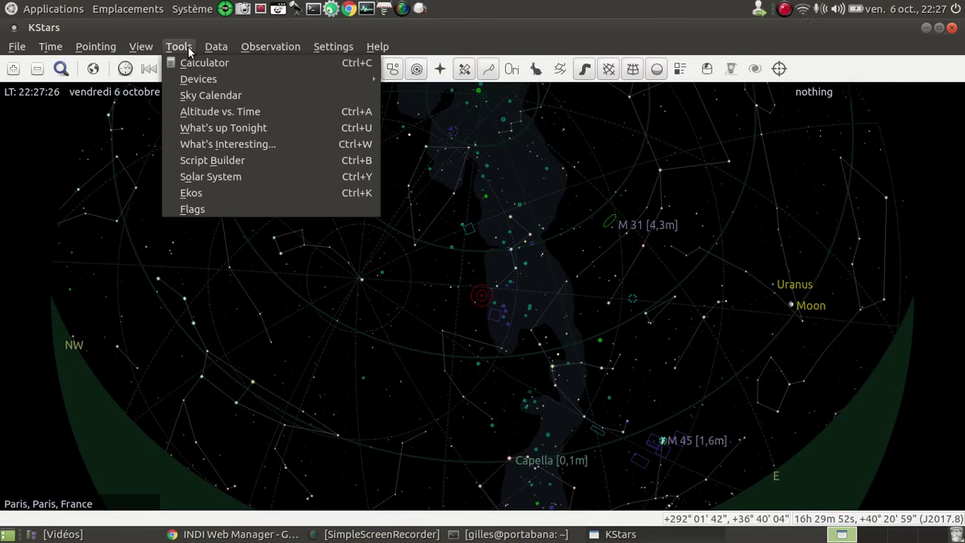
{"action": "left_click", "coordinate": [236, 195]}
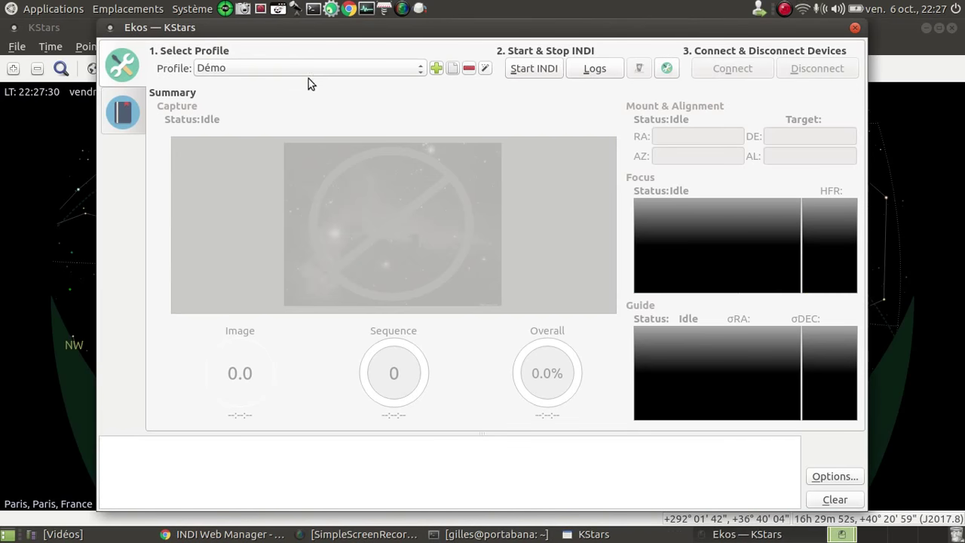
{"action": "left_click", "coordinate": [468, 70]}
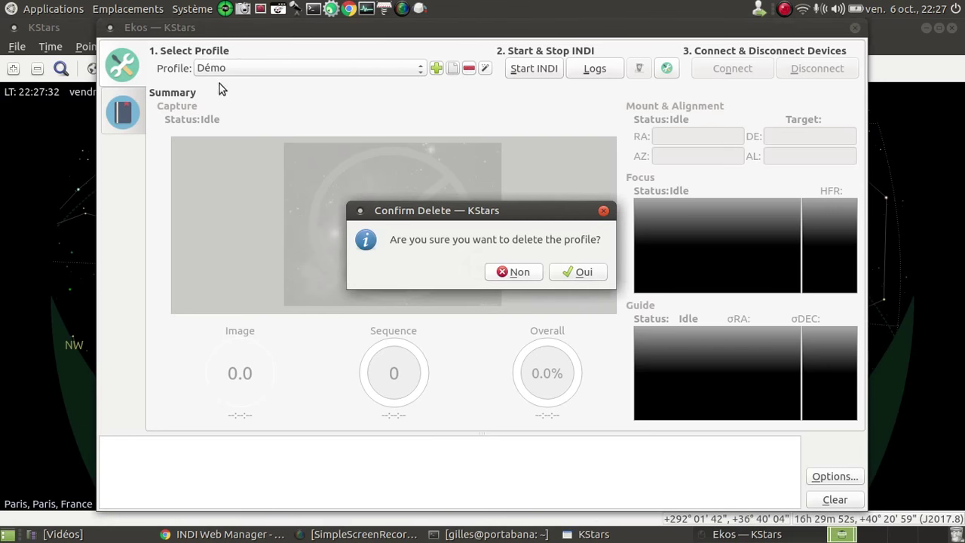
{"action": "left_click", "coordinate": [599, 275]}
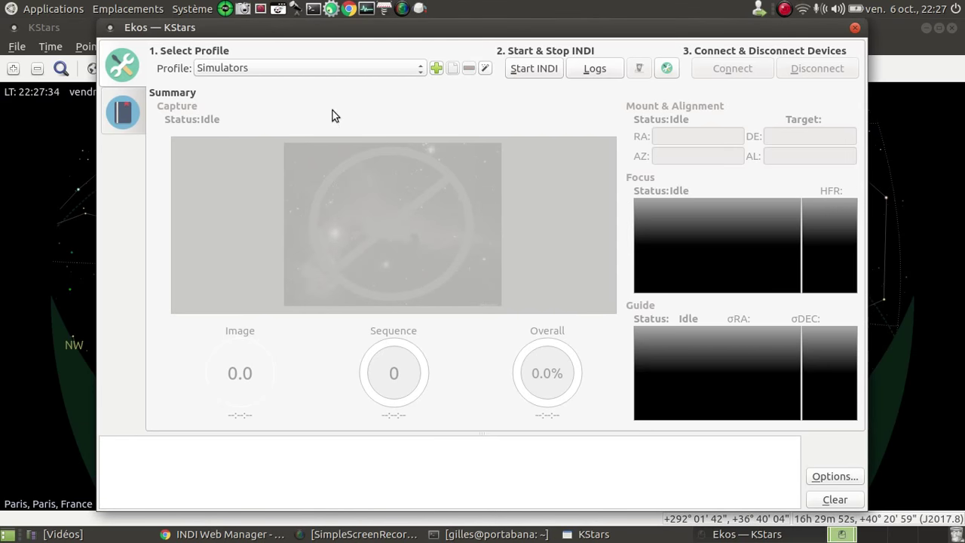
- Create a new equipment profile named Sim in Remote mode with host odroid and enable INDI Web Manager
{"action": "left_click", "coordinate": [437, 68]}
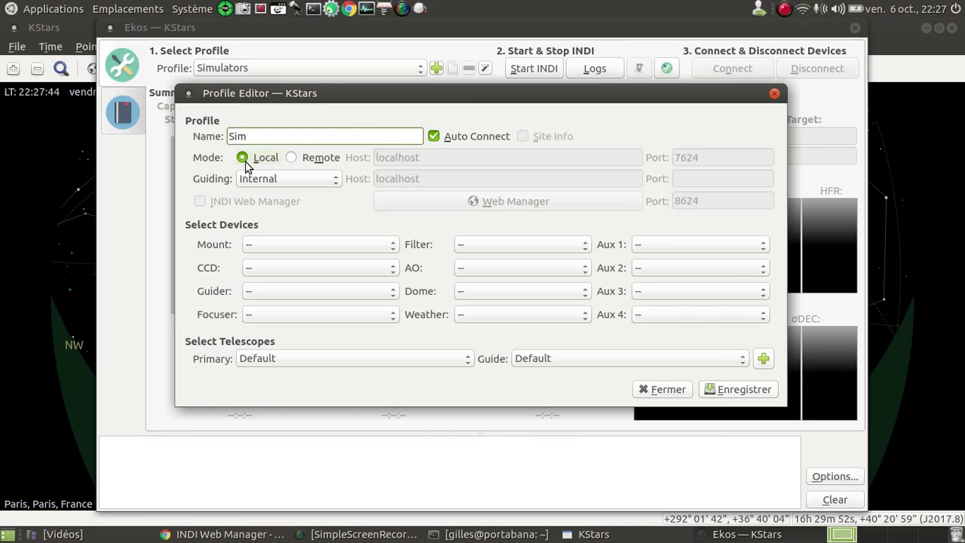
{"action": "left_click", "coordinate": [293, 158]}
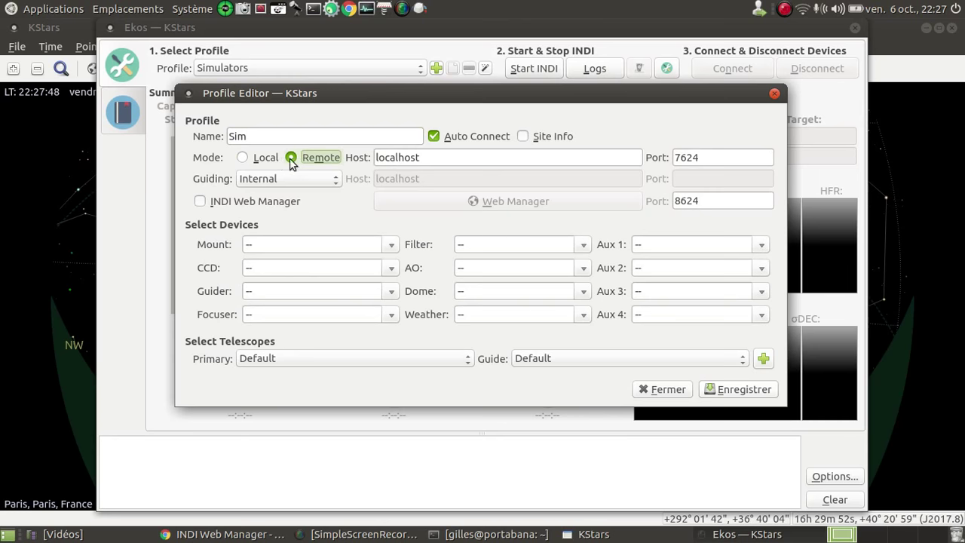
{"action": "left_click_drag", "start_coordinate": [441, 160], "coordinate": [344, 159]}
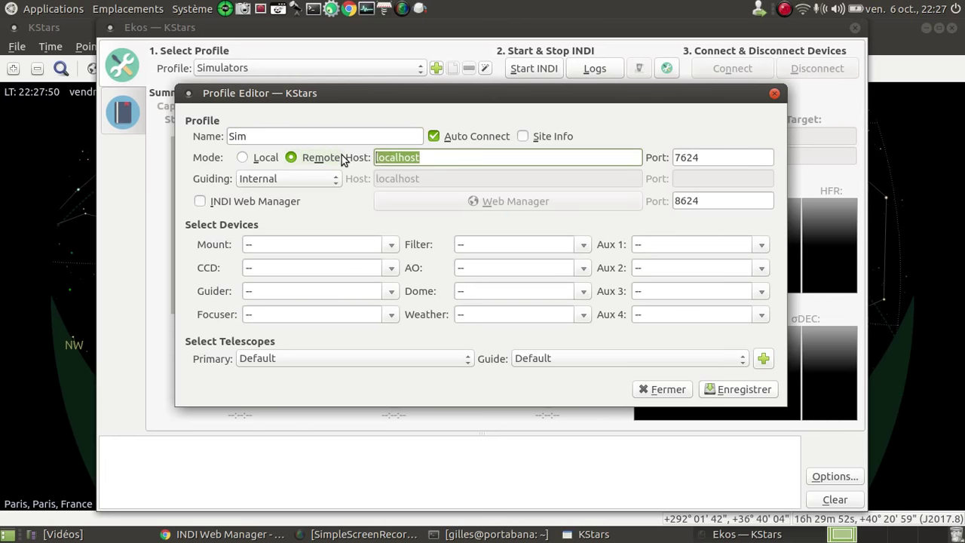
{"action": "type", "text": "odroid"}
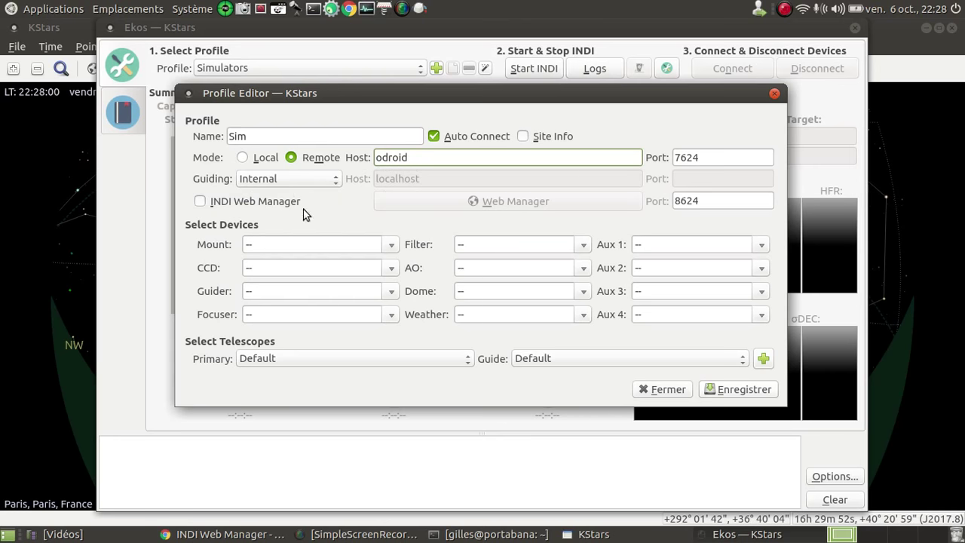
{"action": "left_click", "coordinate": [202, 204]}
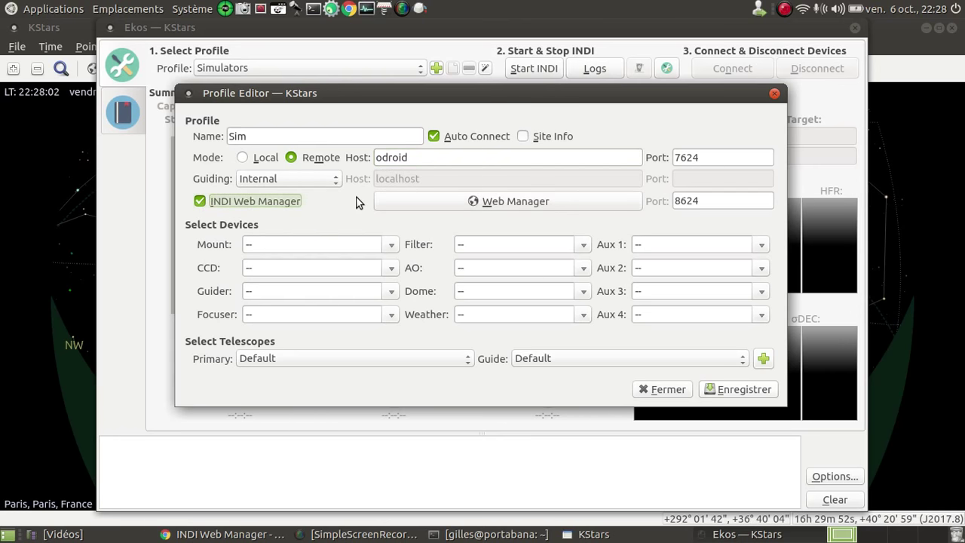
{"action": "double_click", "coordinate": [688, 201]}
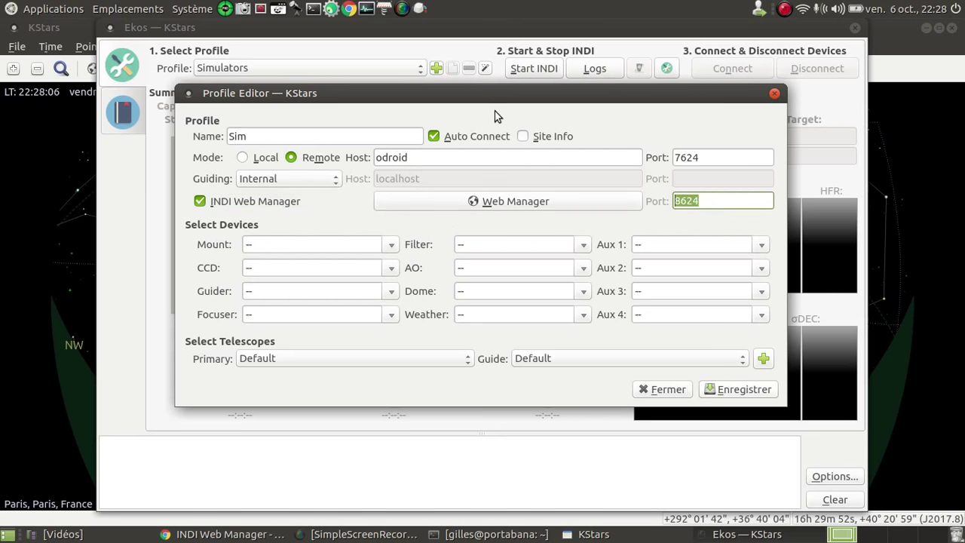
- Assign Telescope Simulator as the profile's mount, CCD Simulator as its CCD and Focuser Simulator as its focuser
{"action": "left_click", "coordinate": [381, 246]}
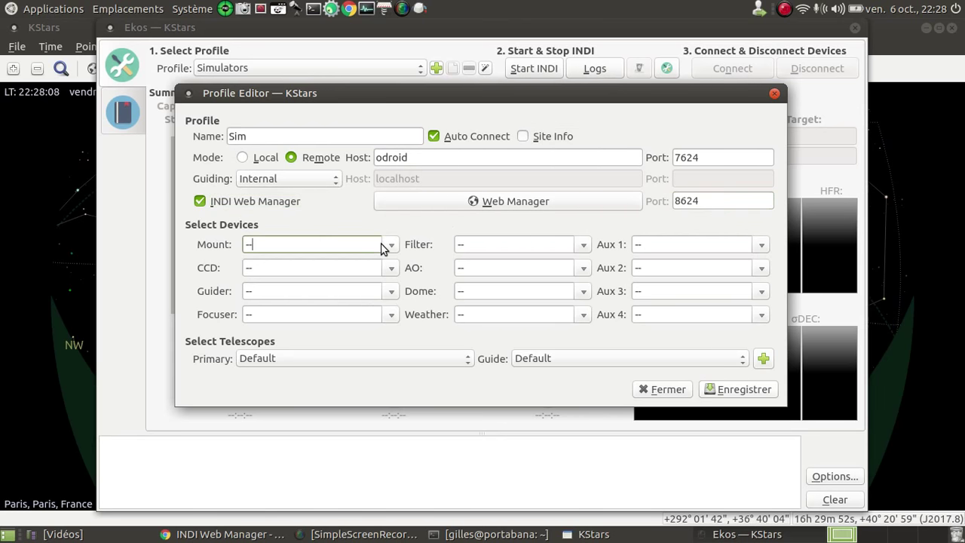
{"action": "left_click", "coordinate": [391, 245]}
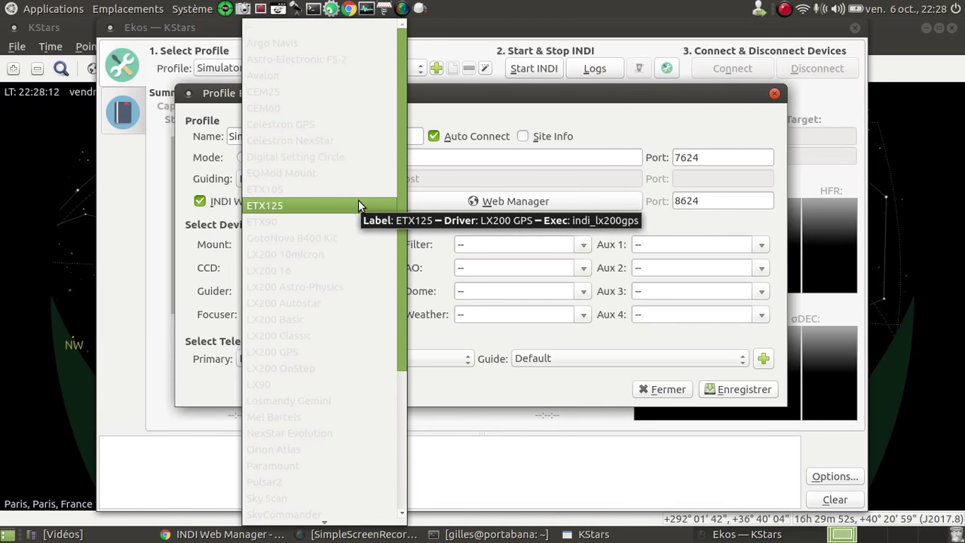
{"action": "left_click_drag", "start_coordinate": [402, 170], "coordinate": [400, 292]}
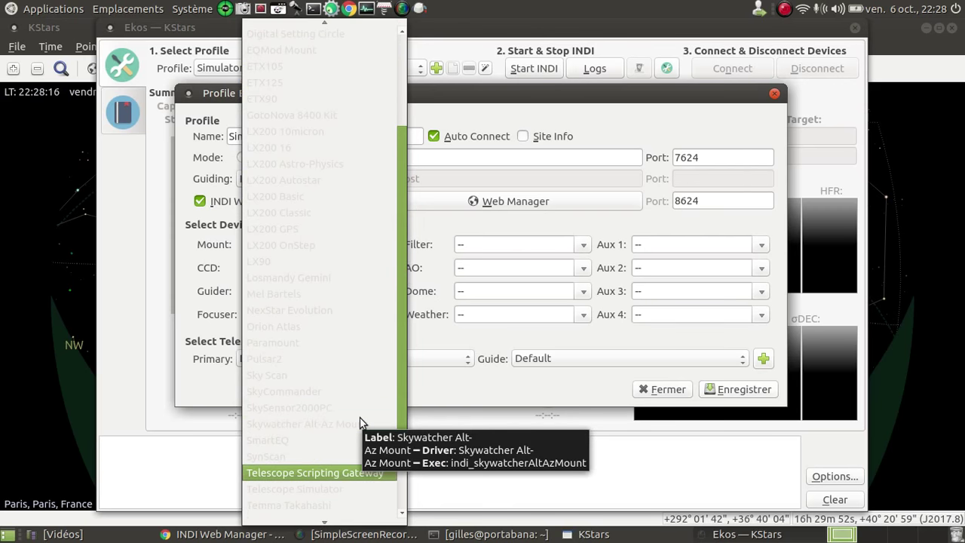
{"action": "left_click", "coordinate": [363, 487]}
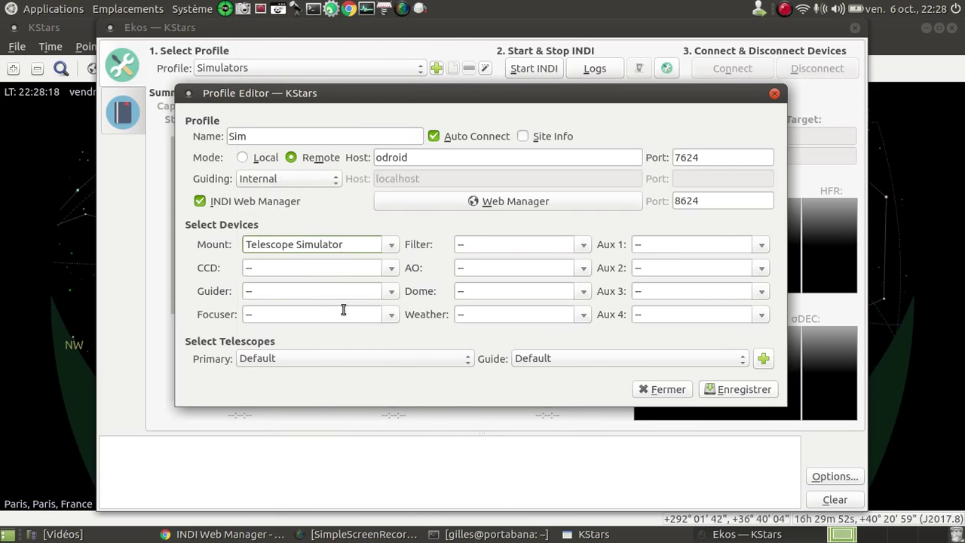
{"action": "left_click", "coordinate": [386, 270]}
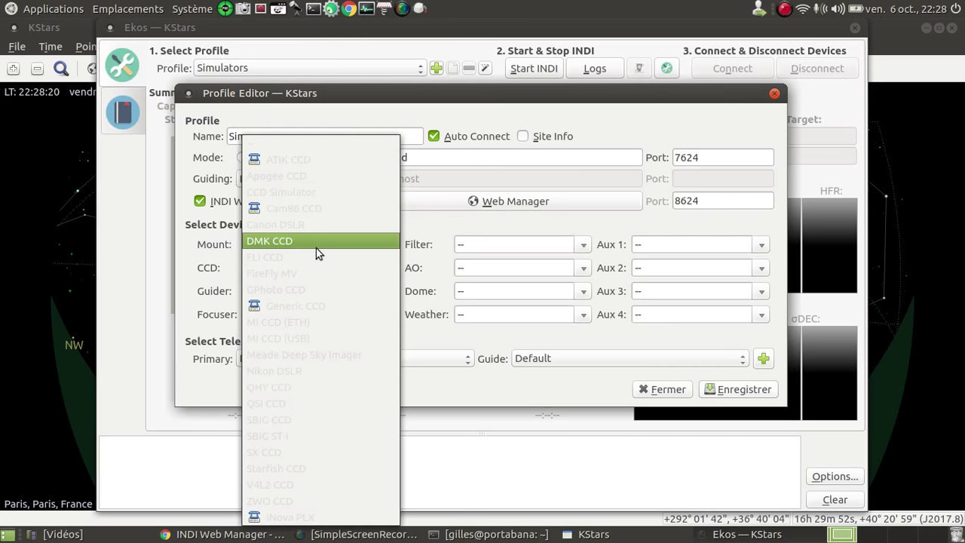
{"action": "left_click", "coordinate": [324, 193]}
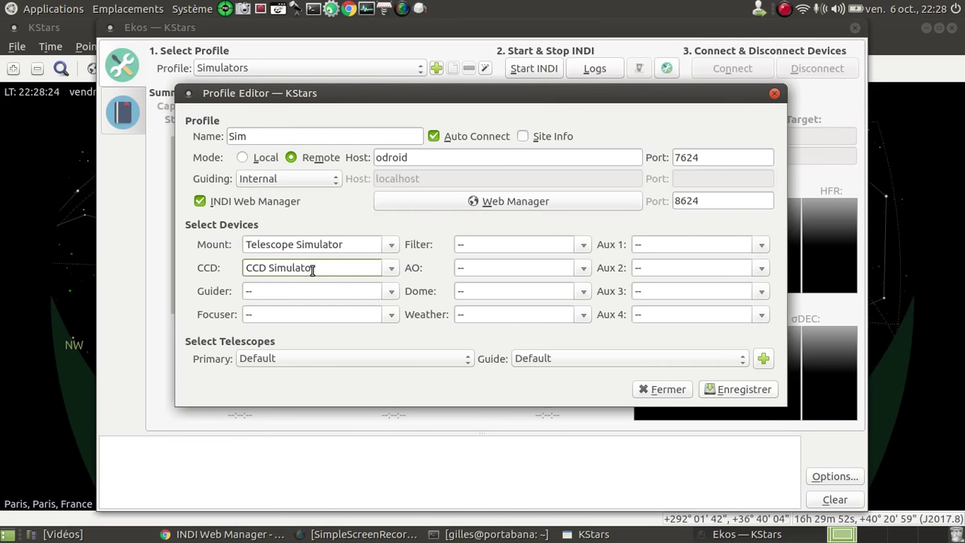
{"action": "left_click", "coordinate": [337, 322]}
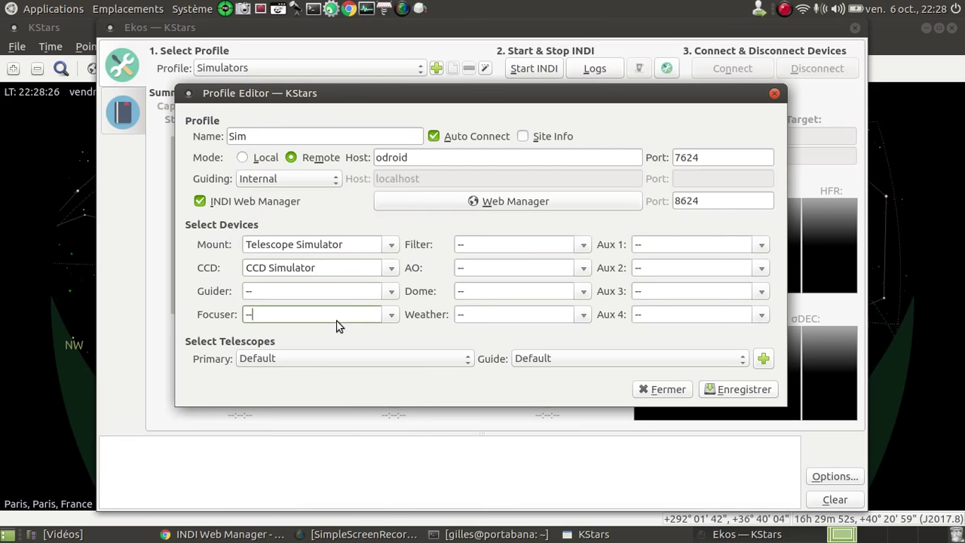
{"action": "left_click", "coordinate": [392, 316]}
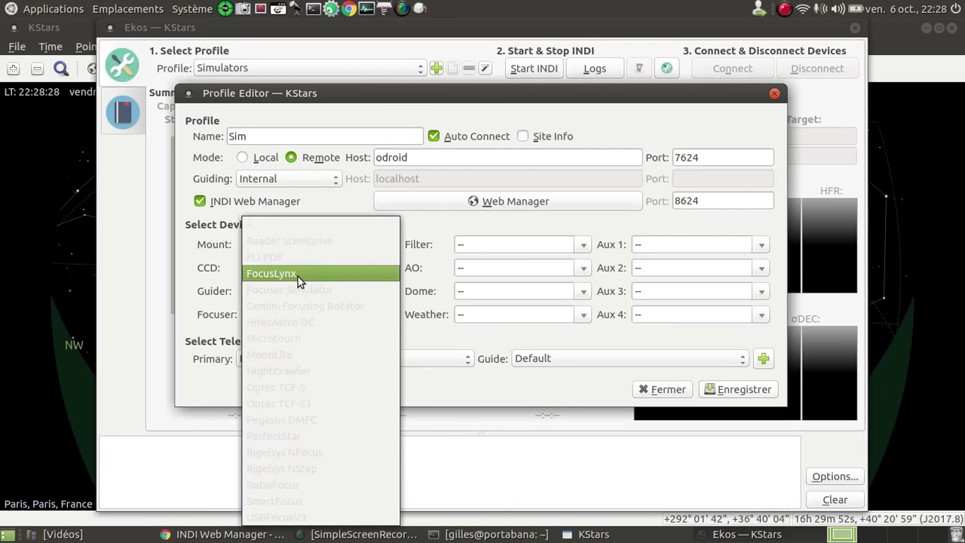
{"action": "left_click", "coordinate": [326, 292]}
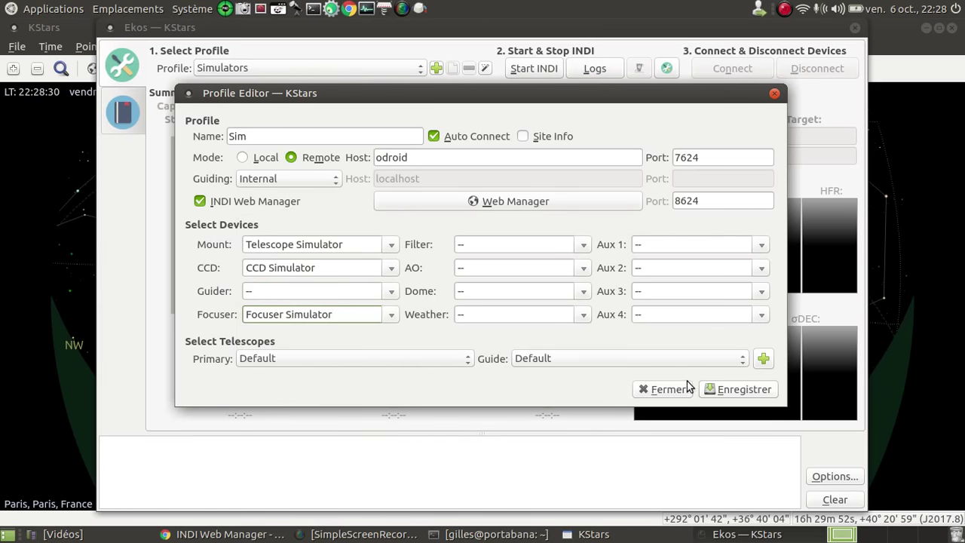
- Save the Sim profile and start INDI
{"action": "left_click", "coordinate": [737, 393]}
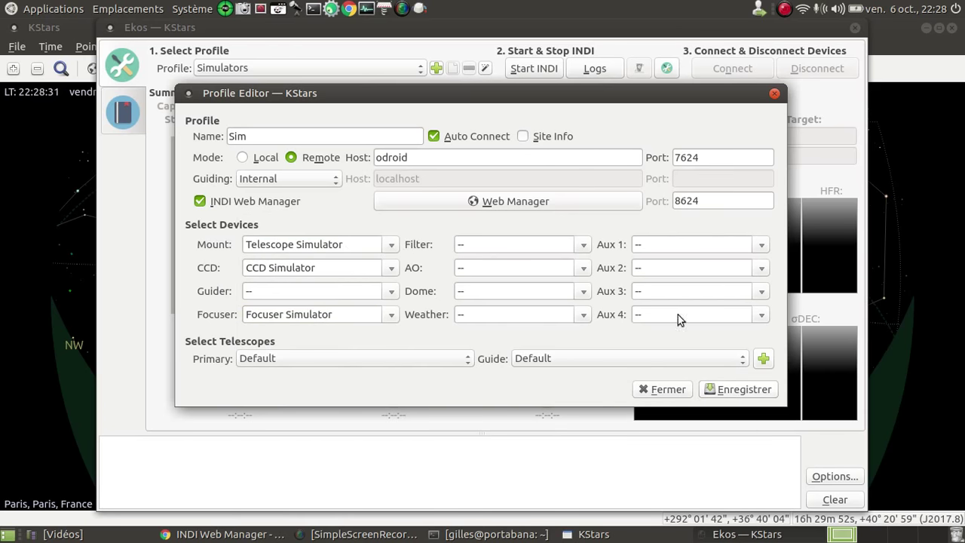
{"action": "left_click", "coordinate": [743, 392]}
{"action": "left_click", "coordinate": [534, 69]}
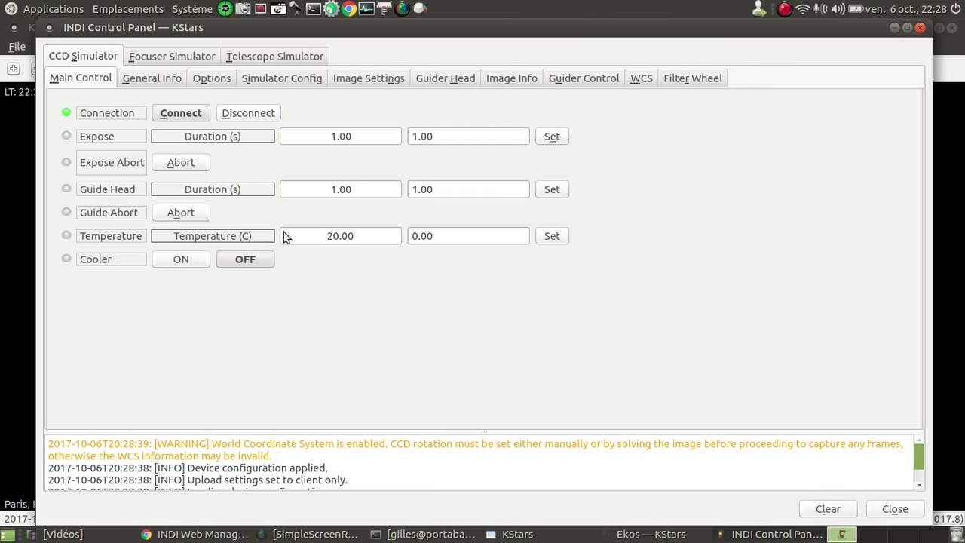
- Review the main controls of the CCD, focuser and telescope simulators in the INDI Control Panel
{"action": "left_click", "coordinate": [161, 59]}
{"action": "left_click", "coordinate": [280, 57]}
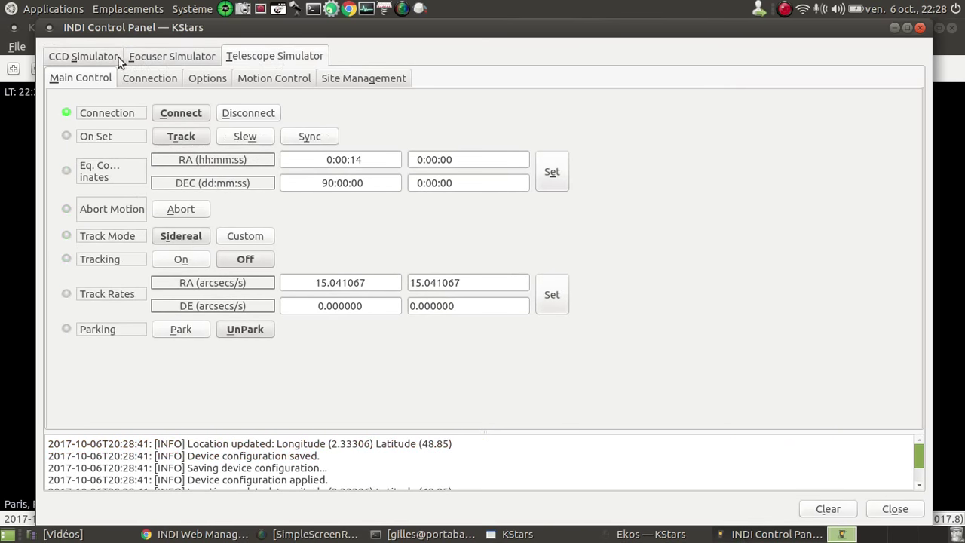
{"action": "left_click", "coordinate": [102, 56]}
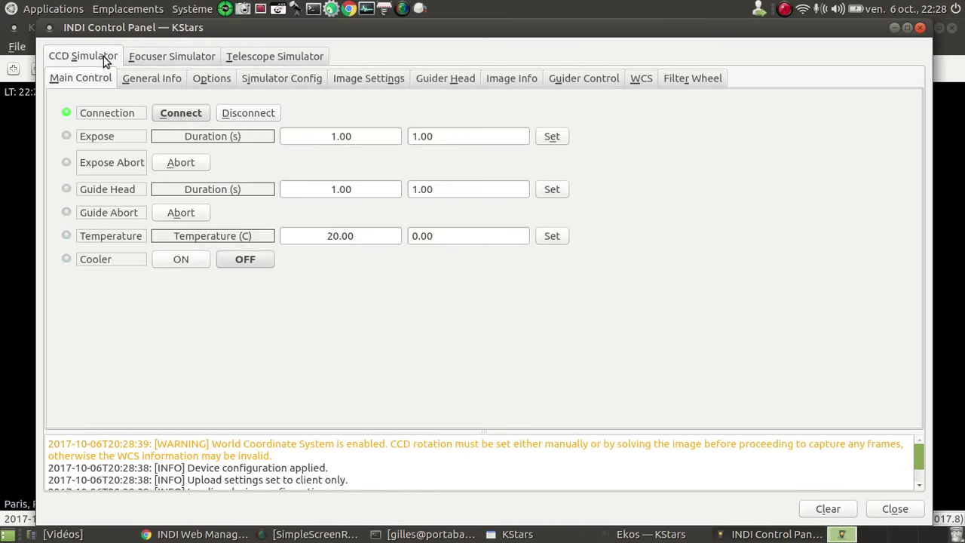
{"action": "left_click", "coordinate": [151, 60]}
{"action": "left_click", "coordinate": [276, 57]}
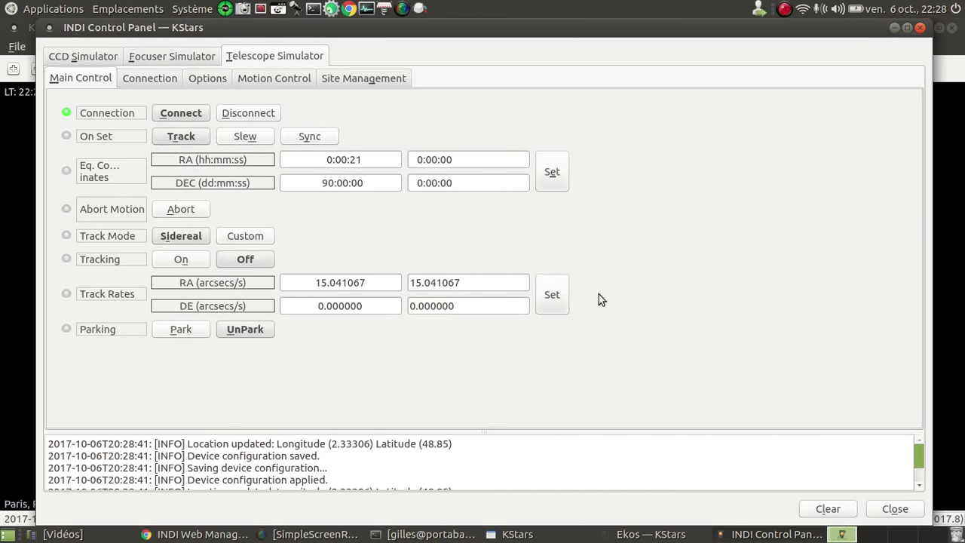
- Turn on tracking for the Telescope Simulator in the Ekos mount module
{"action": "left_click", "coordinate": [510, 534]}
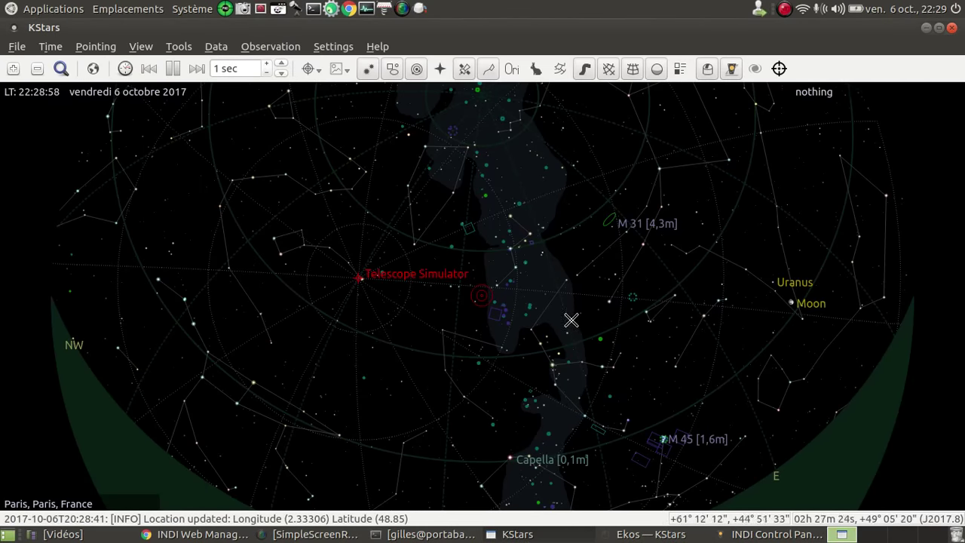
{"action": "left_click", "coordinate": [651, 534]}
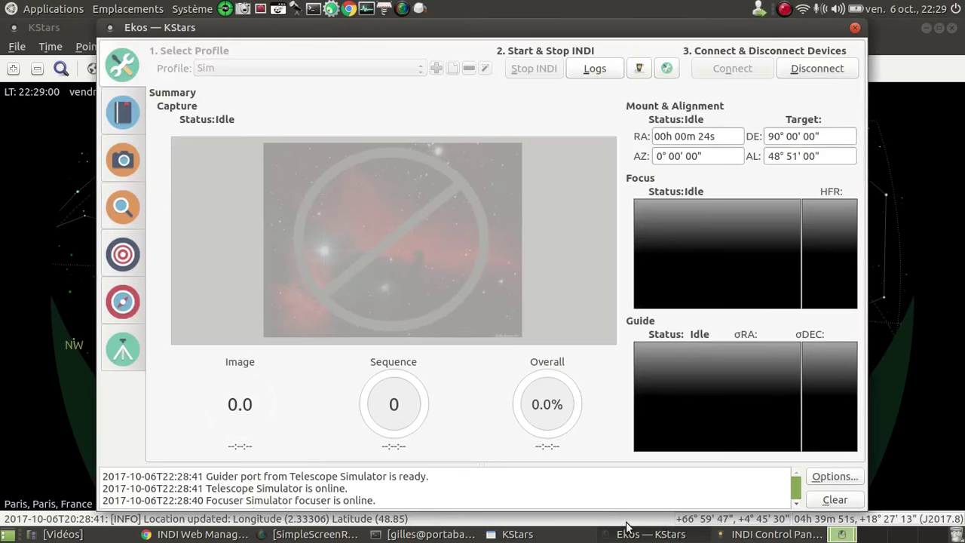
{"action": "left_click", "coordinate": [123, 354]}
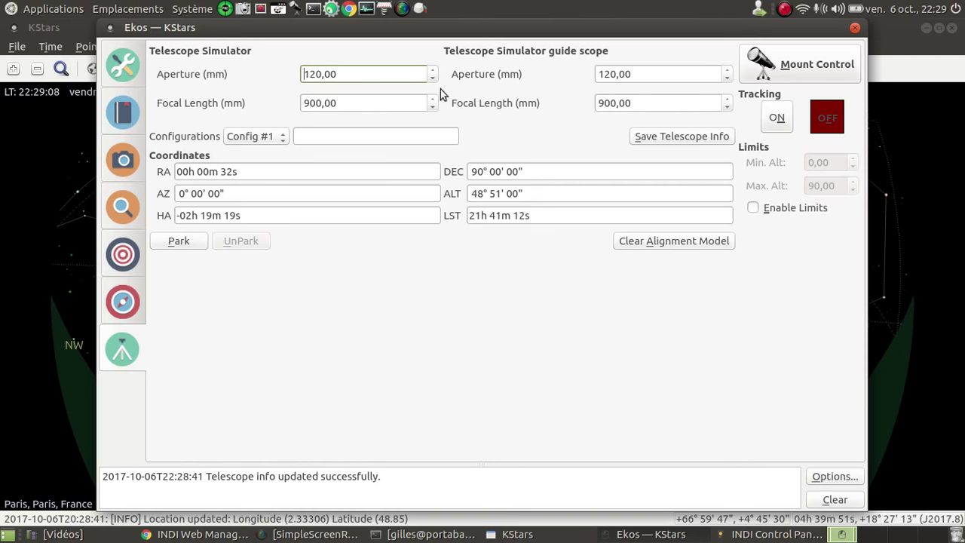
{"action": "left_click", "coordinate": [769, 124]}
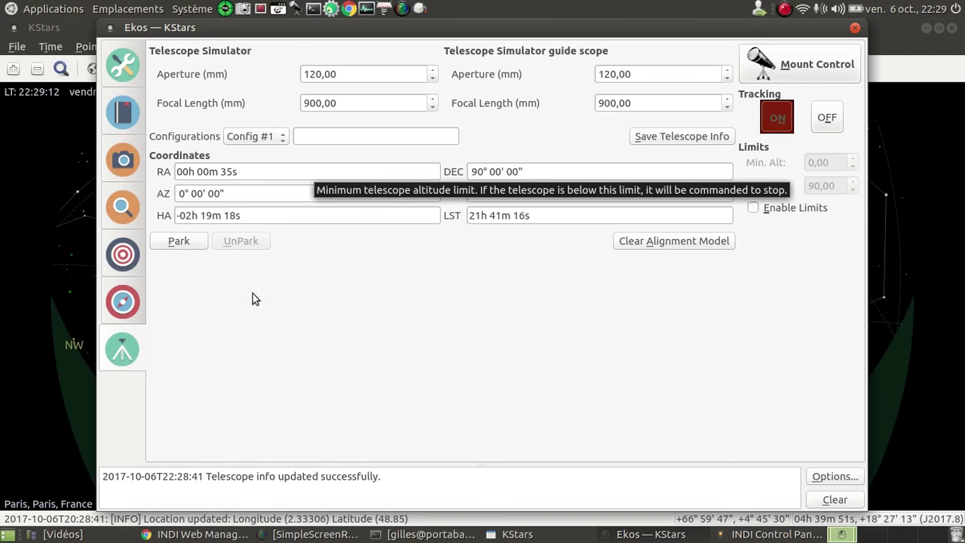
- Slew the Telescope Simulator to the galaxy NGC 1184 from the sky map and check its coordinates in the Ekos mount module
{"action": "left_click", "coordinate": [81, 396]}
{"action": "right_click", "coordinate": [403, 293]}
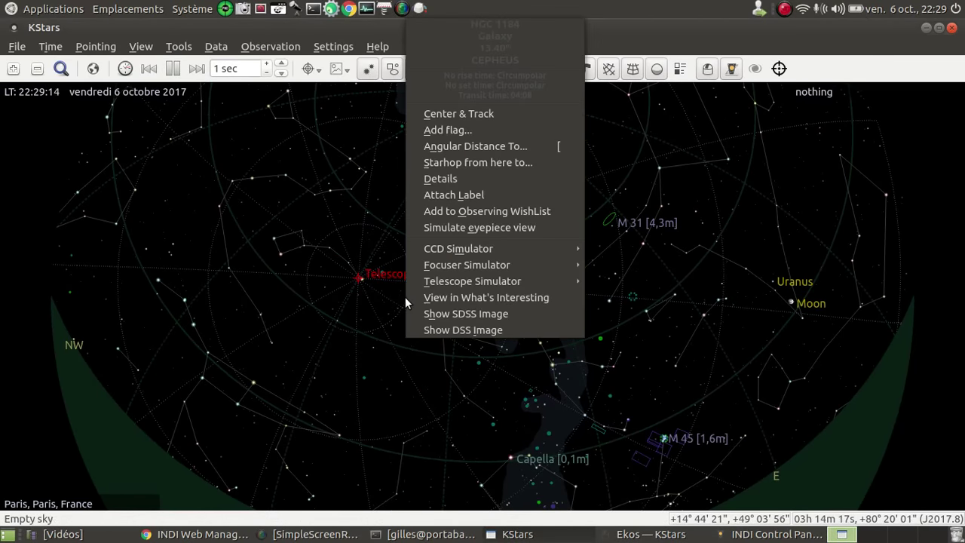
{"action": "mouse_move", "coordinate": [516, 291]}
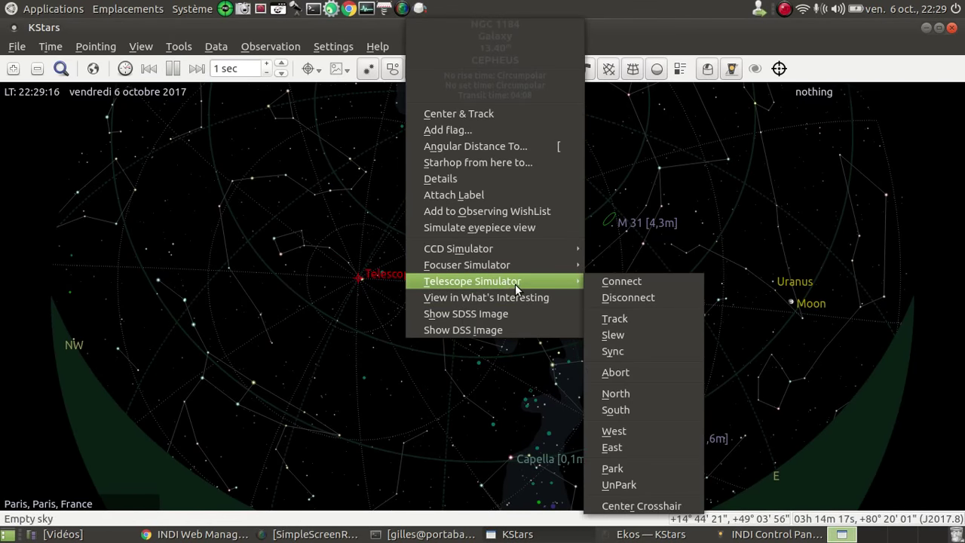
{"action": "left_click", "coordinate": [618, 334]}
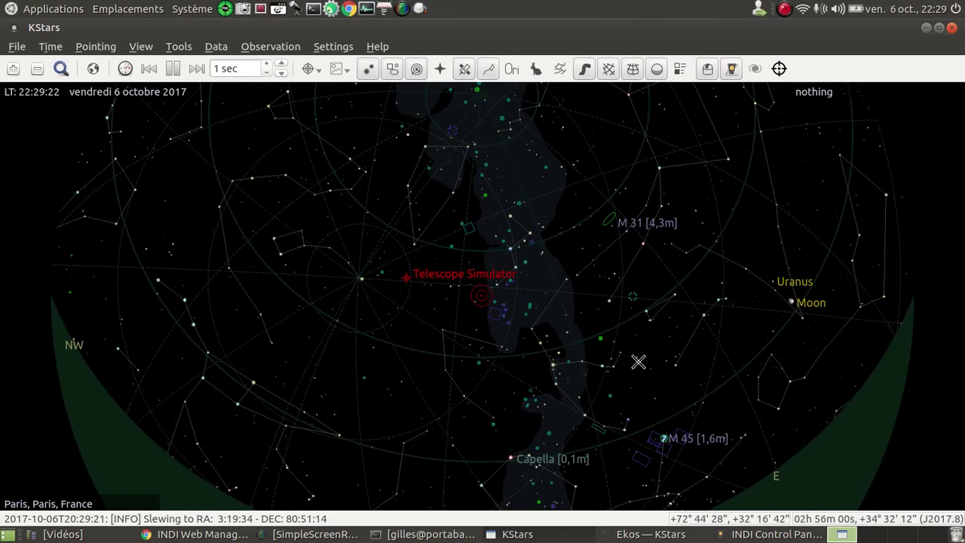
{"action": "left_click", "coordinate": [650, 534]}
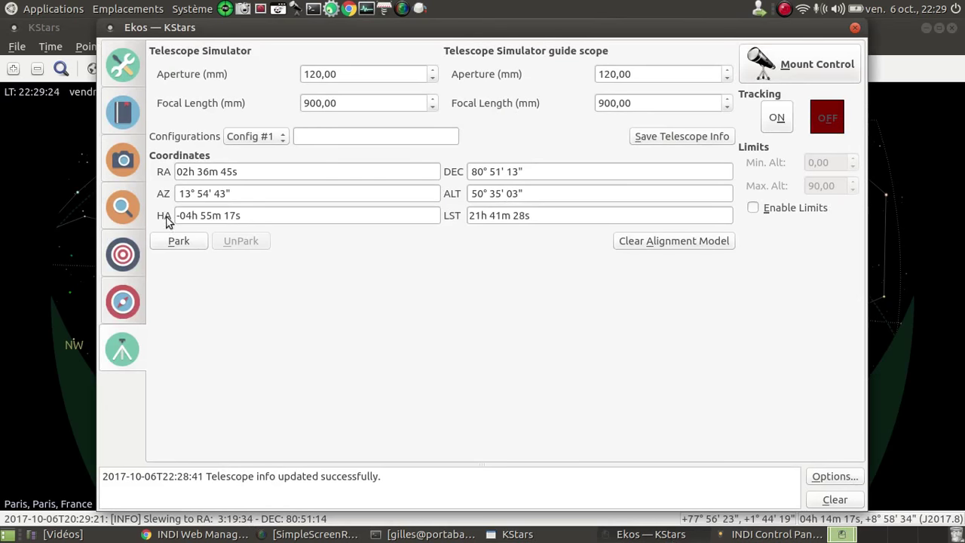
- Capture a single preview image with the CCD Simulator using the existing 1-second exposure, and return to the capture settings
{"action": "left_click", "coordinate": [123, 256]}
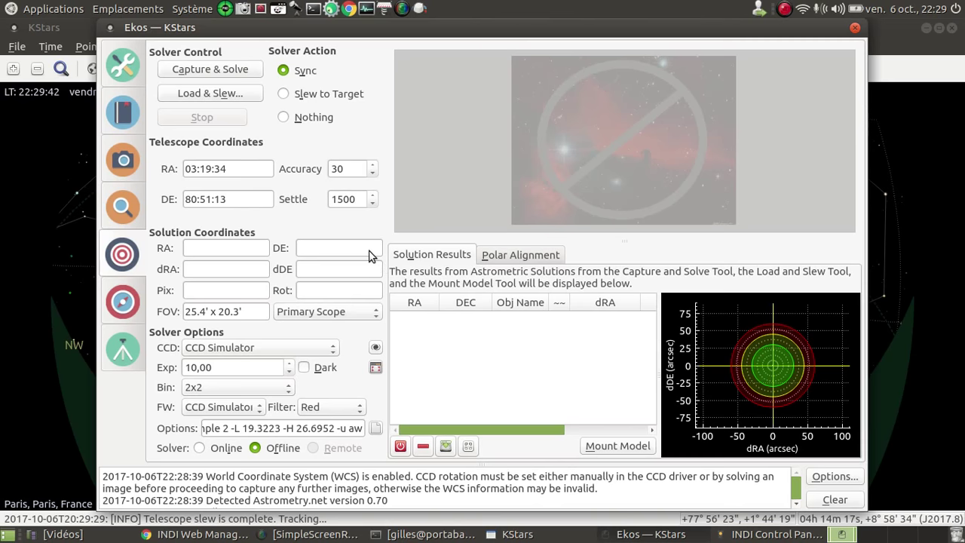
{"action": "left_click", "coordinate": [120, 161]}
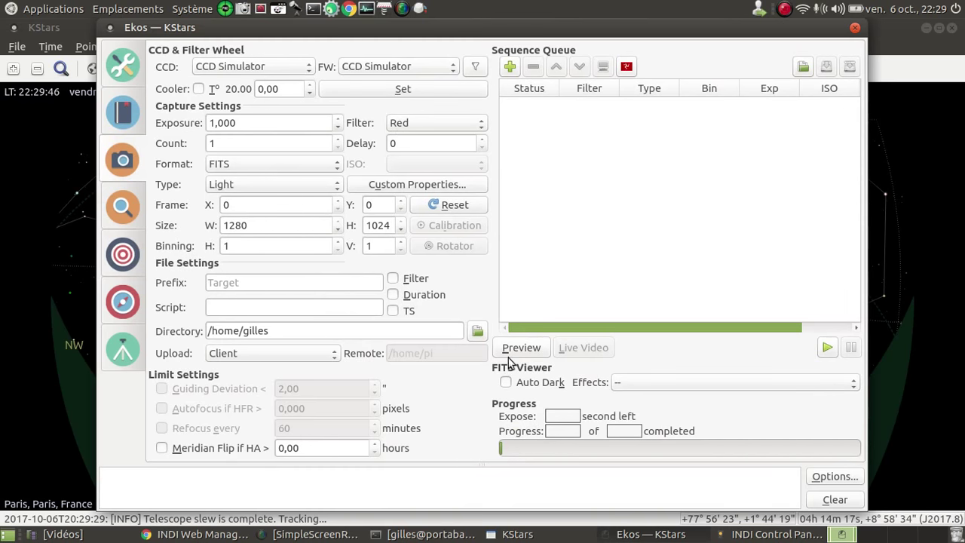
{"action": "left_click", "coordinate": [530, 350]}
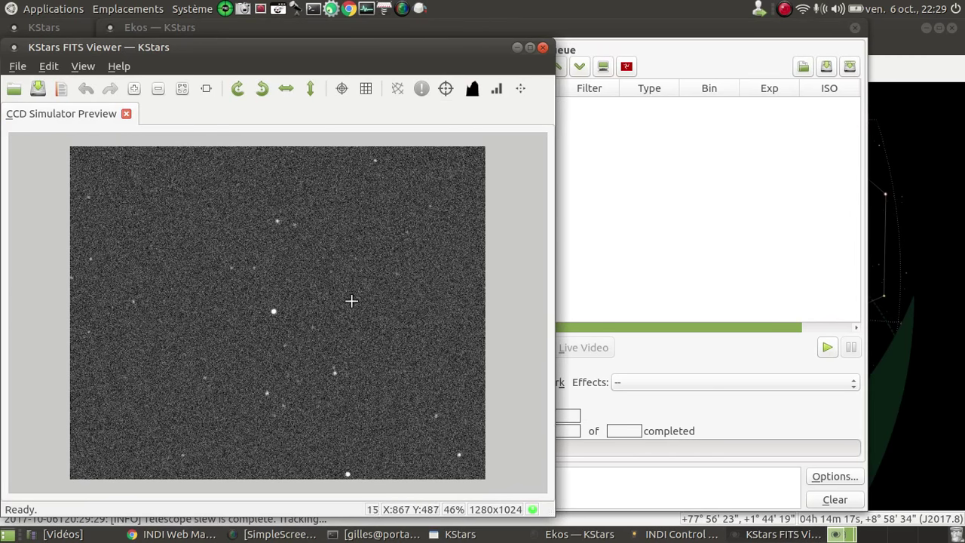
{"action": "left_click", "coordinate": [645, 399]}
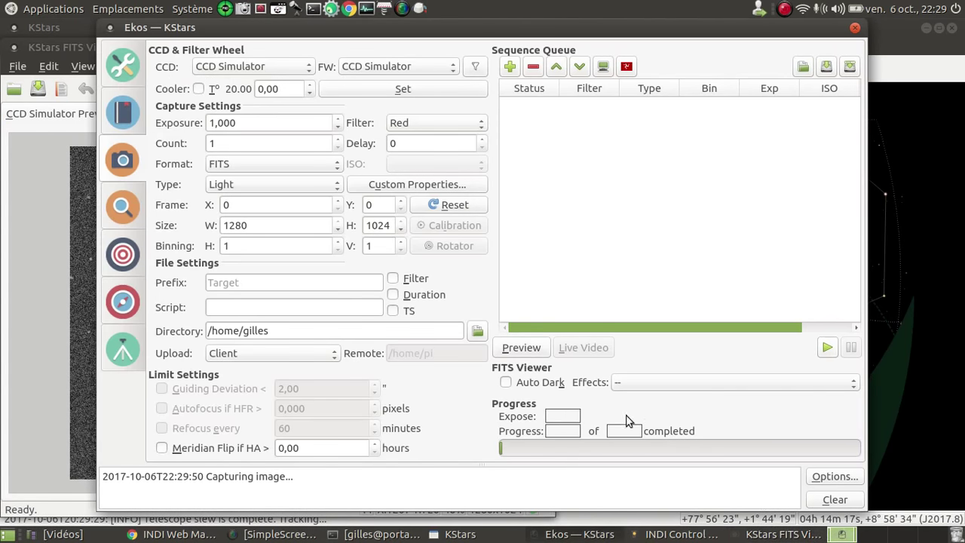
- Examine the save directory and the available upload modes in the capture file settings
{"action": "left_click", "coordinate": [339, 335]}
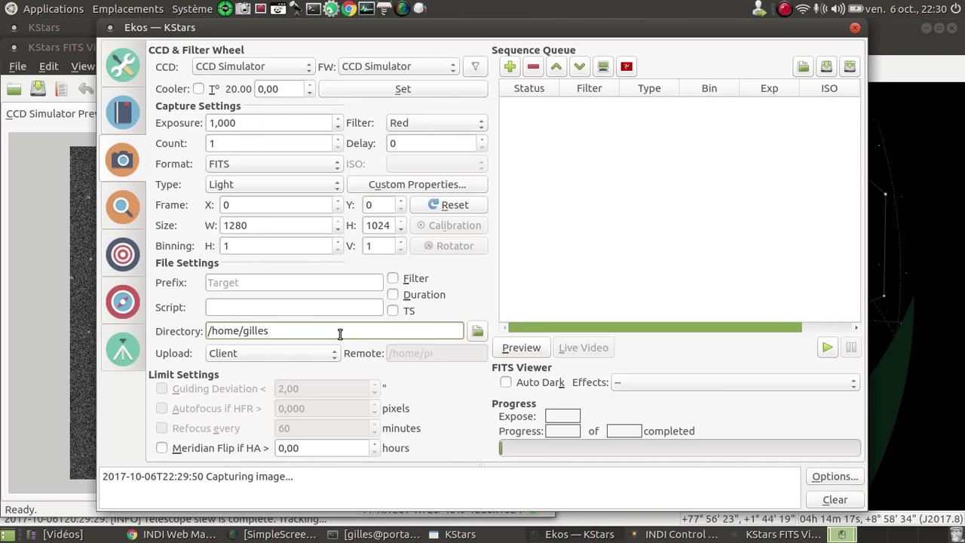
{"action": "left_click", "coordinate": [297, 360]}
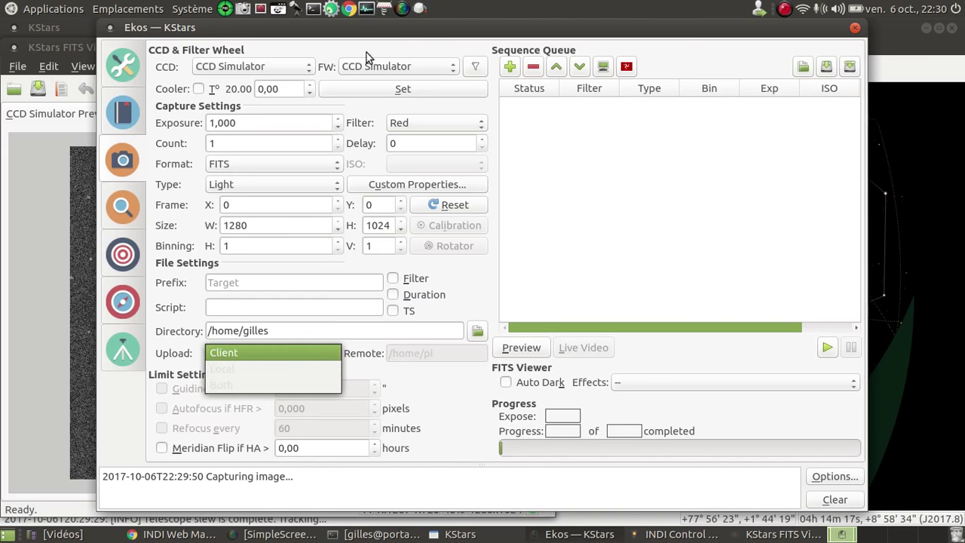
{"action": "left_click", "coordinate": [389, 38]}
- Capture and plate-solve an image in the alignment module with the Sync solver action and the offline solver
{"action": "left_click", "coordinate": [123, 254]}
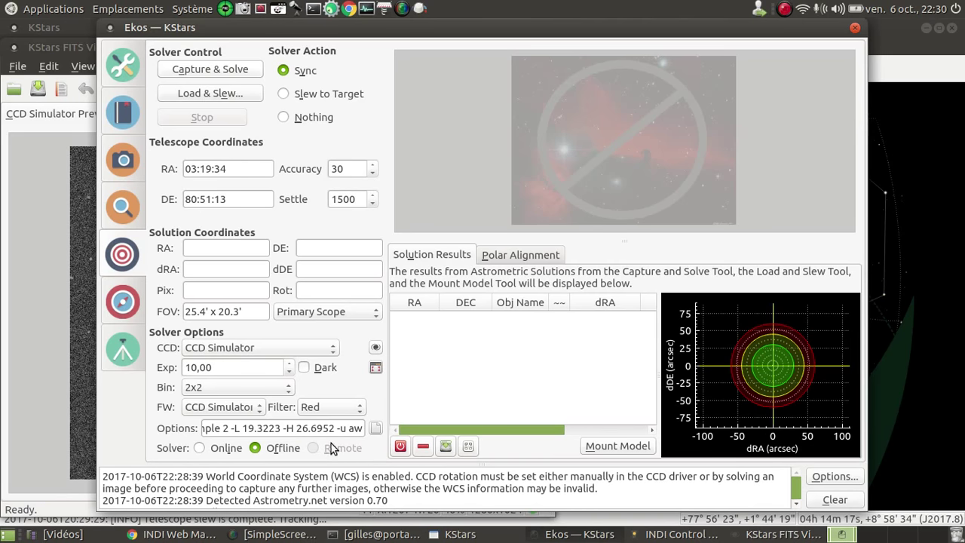
{"action": "left_click", "coordinate": [129, 66]}
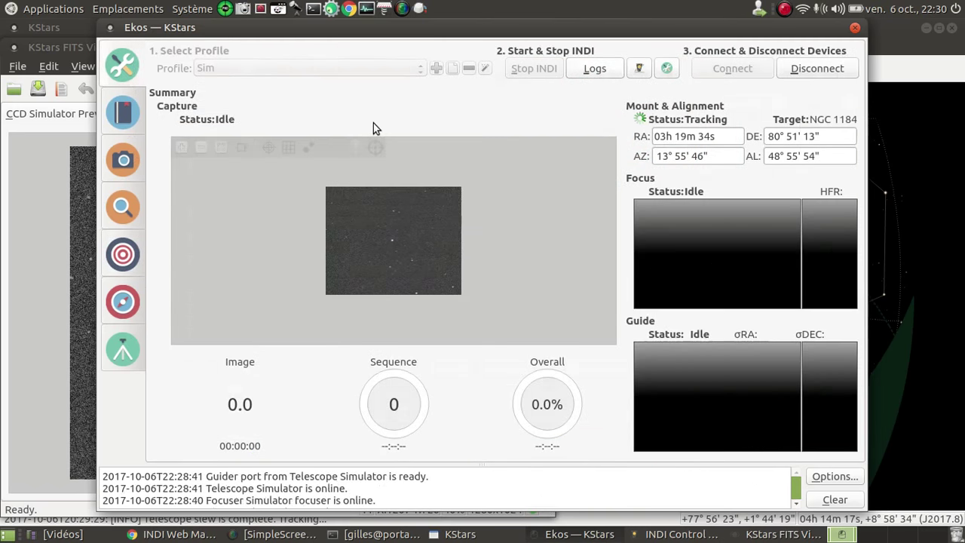
{"action": "left_click", "coordinate": [123, 258]}
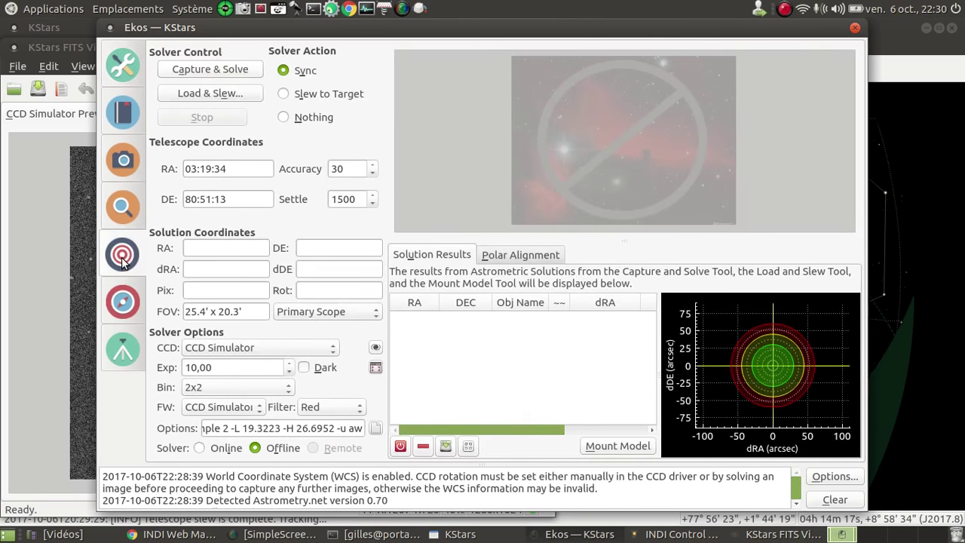
{"action": "left_click", "coordinate": [235, 70]}
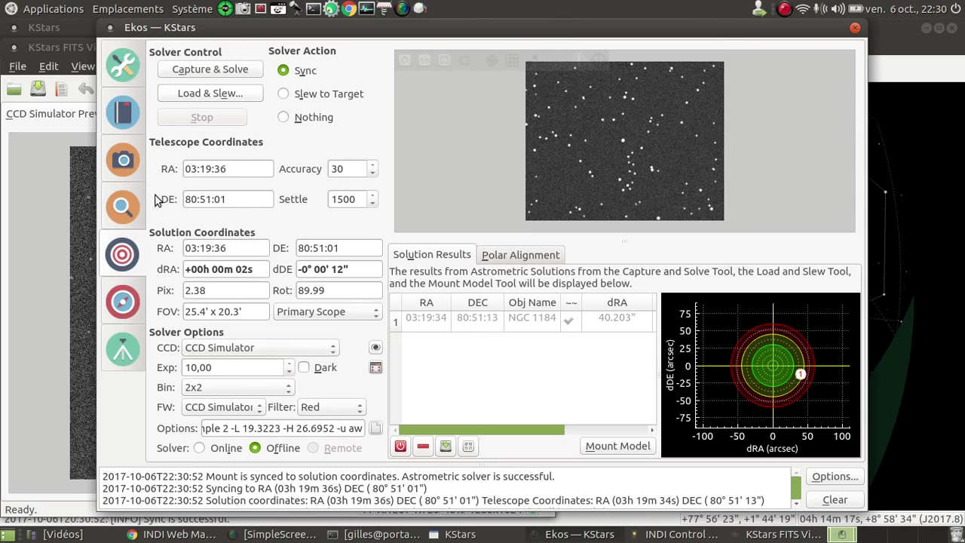
- Check the server status in INDI Web Manager, and disconnect the simulator devices and stop INDI in Ekos
{"action": "left_click", "coordinate": [181, 534]}
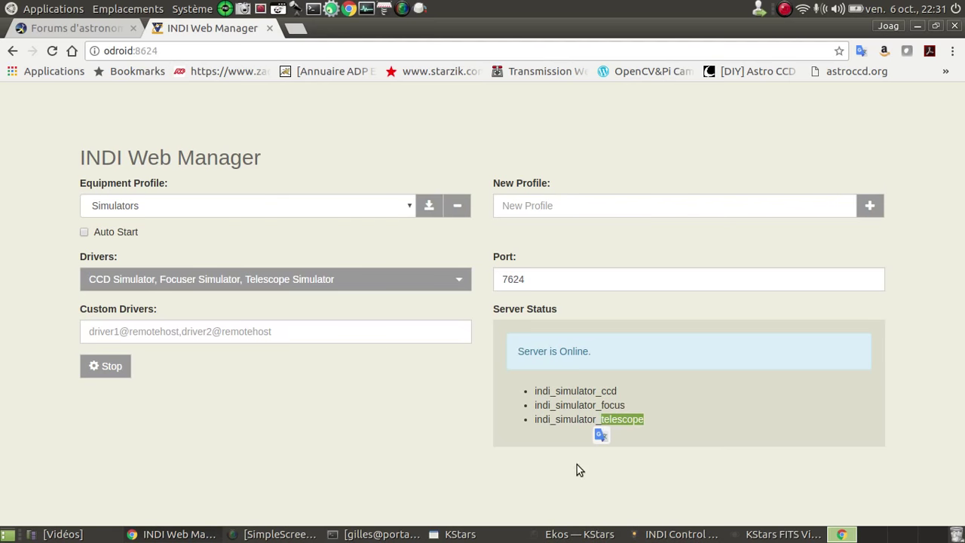
{"action": "left_click", "coordinate": [579, 534]}
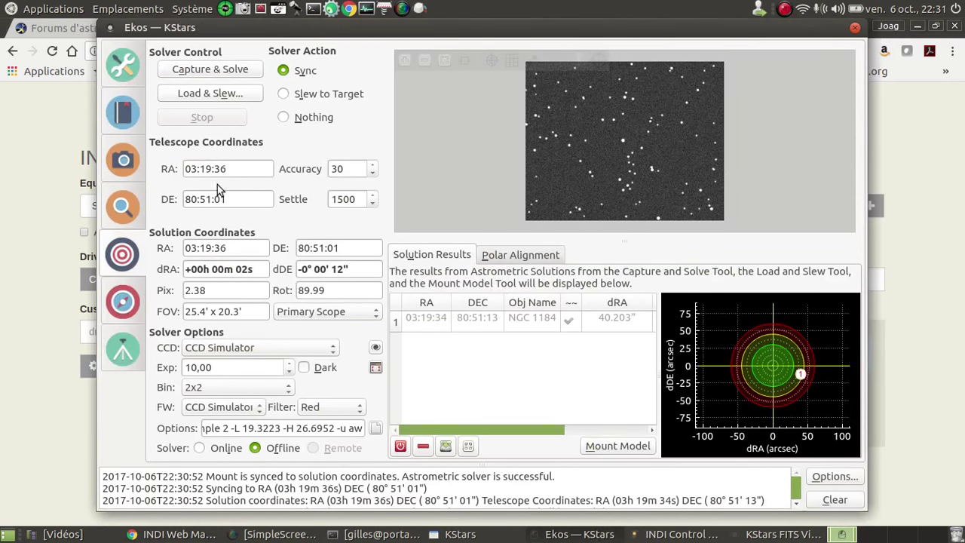
{"action": "left_click", "coordinate": [120, 353]}
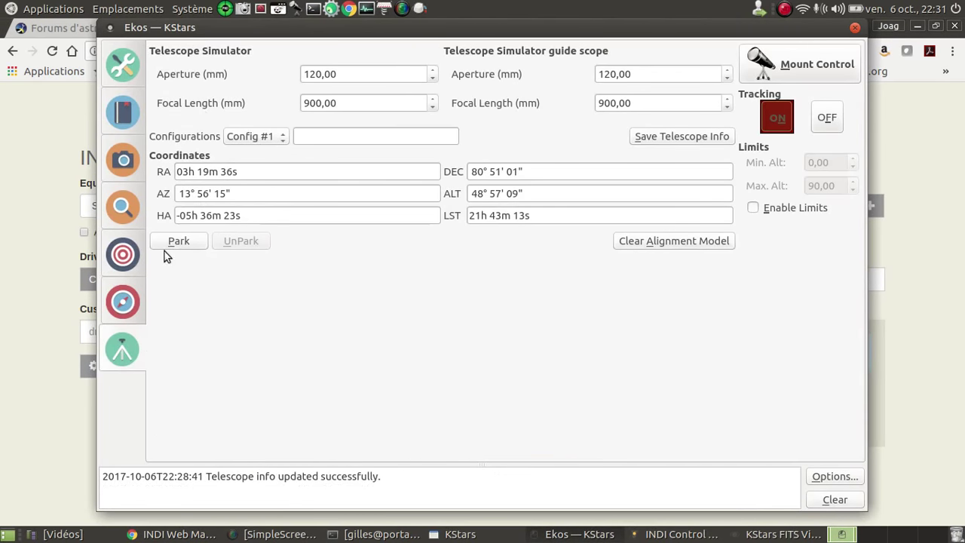
{"action": "left_click", "coordinate": [122, 70]}
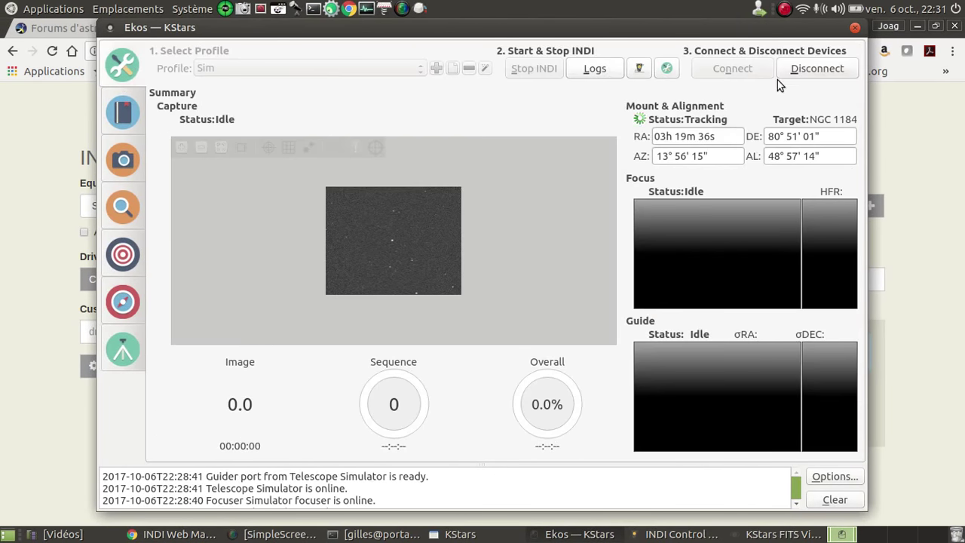
{"action": "left_click", "coordinate": [822, 69]}
{"action": "left_click", "coordinate": [540, 72]}
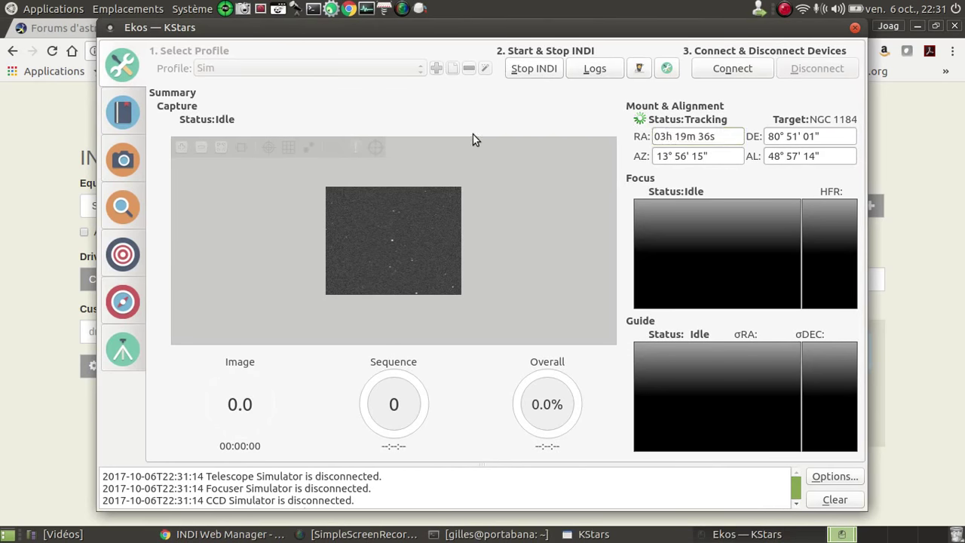
- Switch to INDI Web Manager and create a new equipment profile named Démo2
{"action": "left_click", "coordinate": [90, 155]}
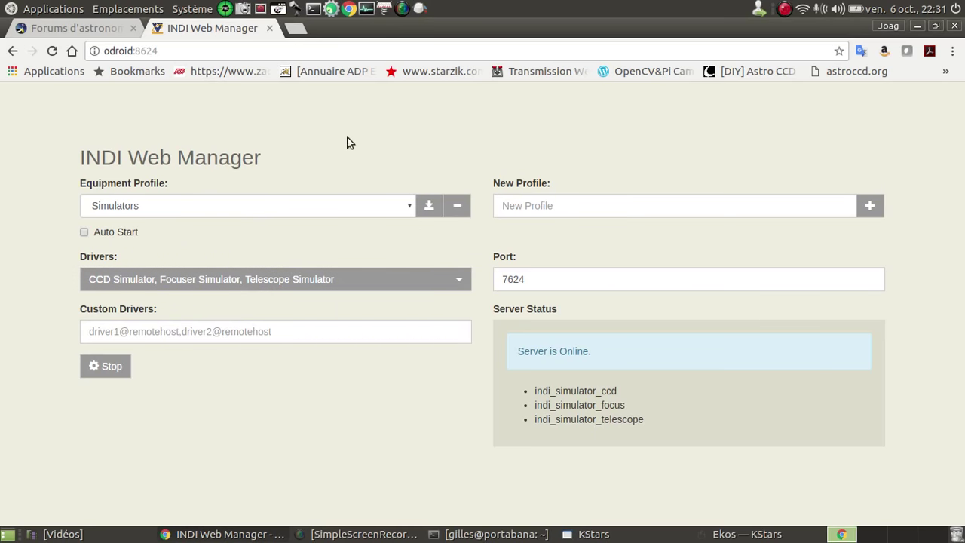
{"action": "left_click", "coordinate": [604, 206]}
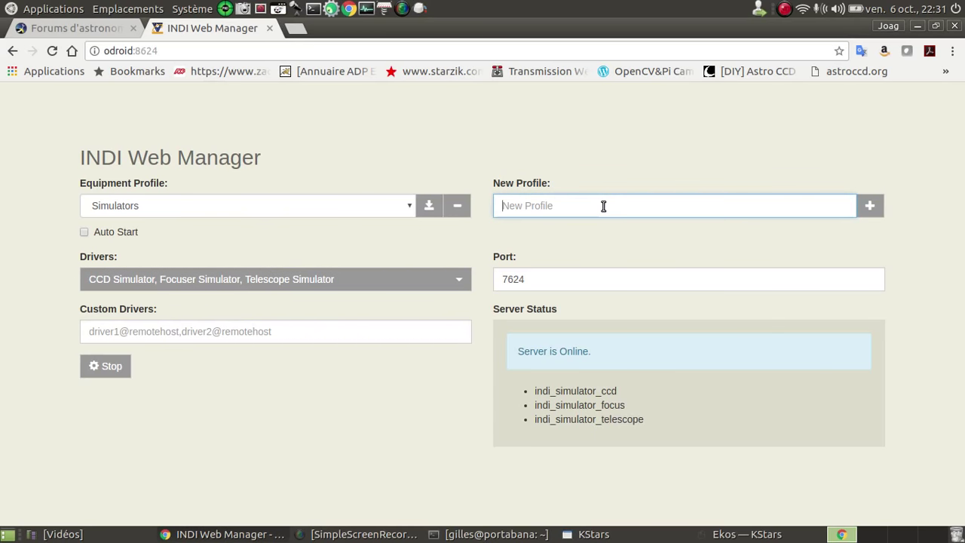
{"action": "type", "text": "Démo2"}
{"action": "left_click", "coordinate": [870, 206]}
- Select ZWO CCD and Telescope Simulator as the drivers of the Démo2 profile
{"action": "left_click", "coordinate": [151, 283]}
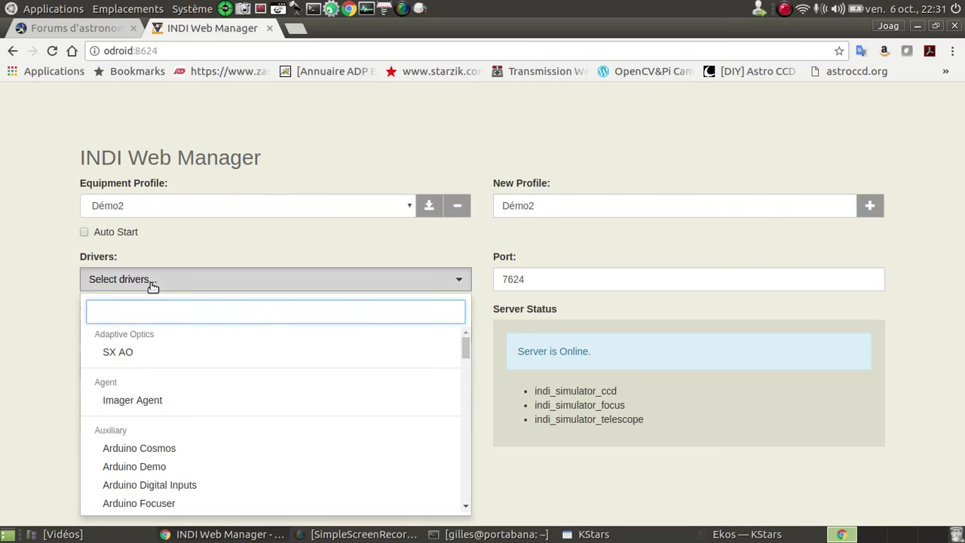
{"action": "type", "text": "zw"}
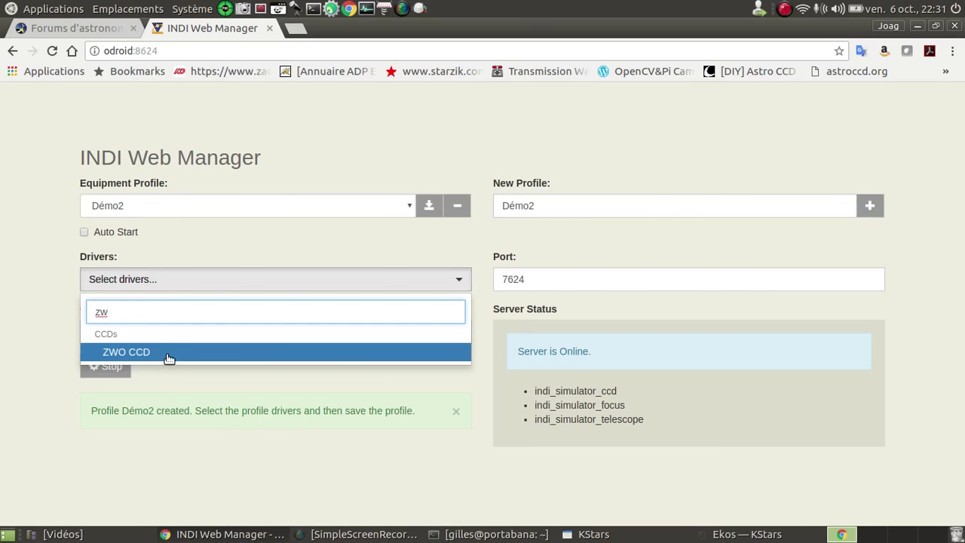
{"action": "left_click", "coordinate": [169, 358]}
{"action": "double_click", "coordinate": [144, 310]}
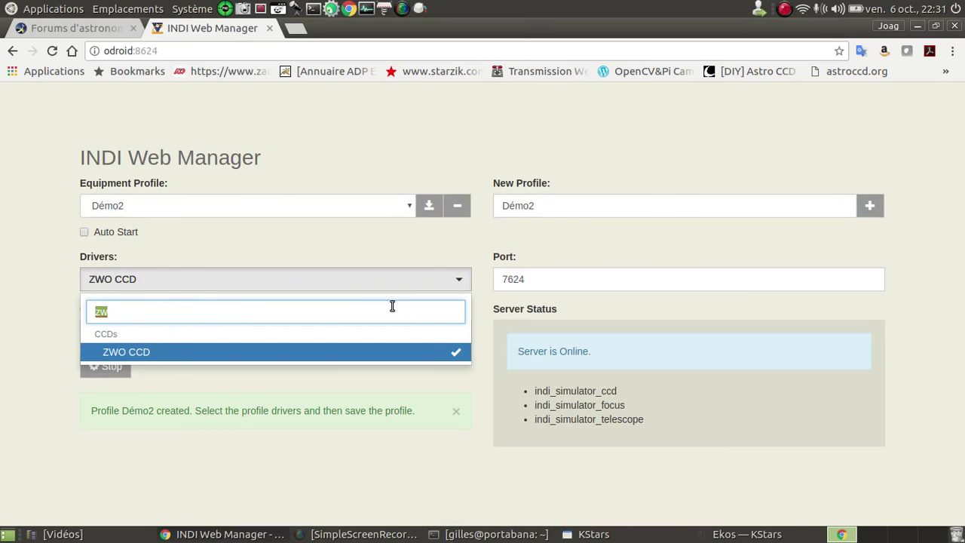
{"action": "type", "text": "tele"}
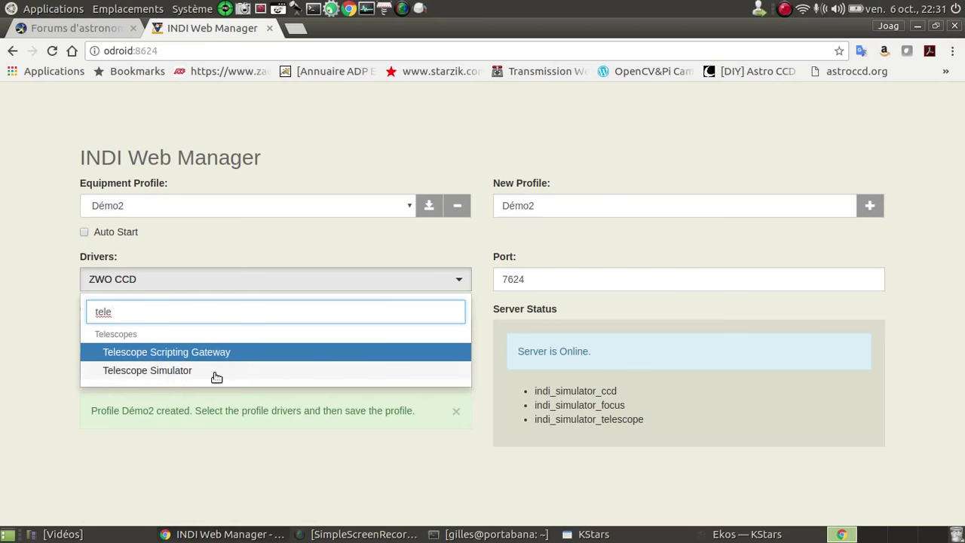
{"action": "left_click", "coordinate": [216, 371]}
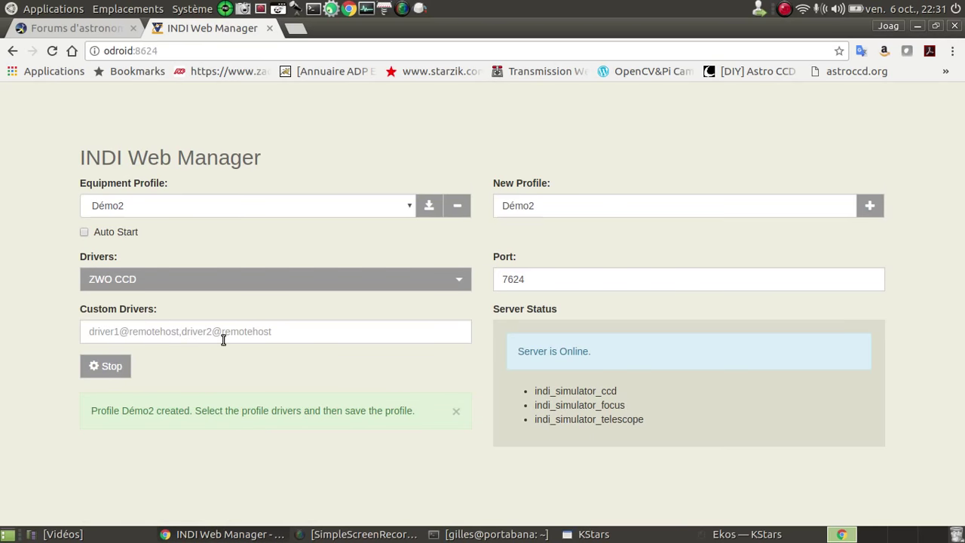
{"action": "left_click", "coordinate": [242, 291]}
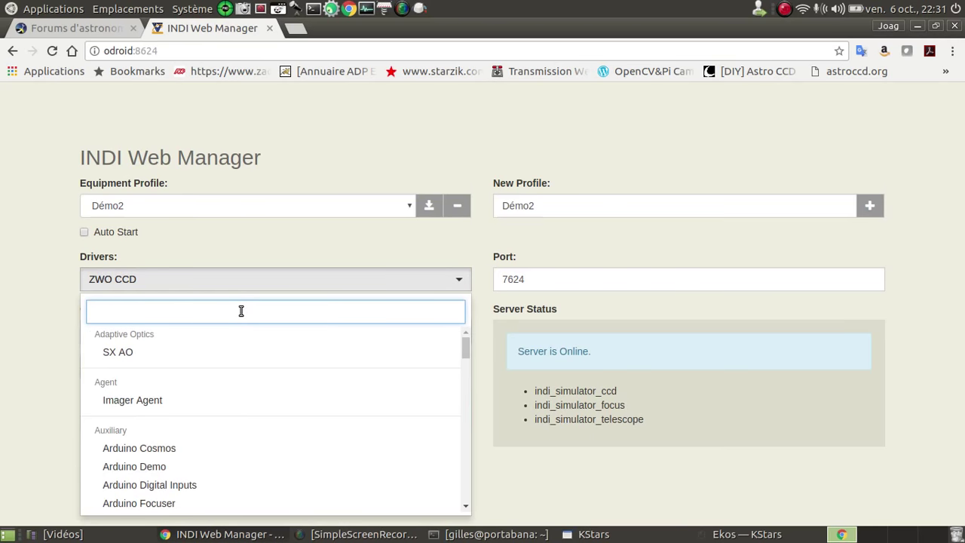
{"action": "type", "text": "tele"}
{"action": "left_click", "coordinate": [220, 373]}
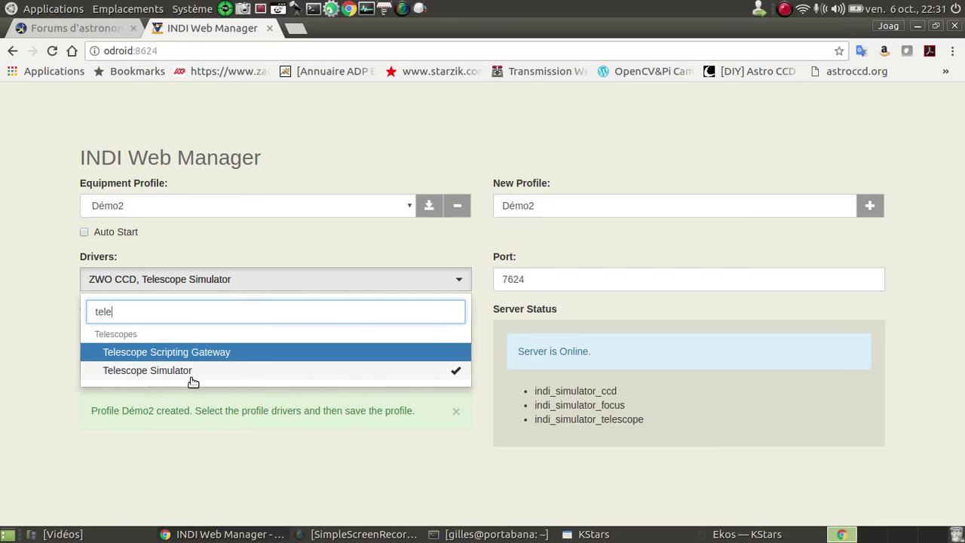
{"action": "left_click", "coordinate": [325, 226]}
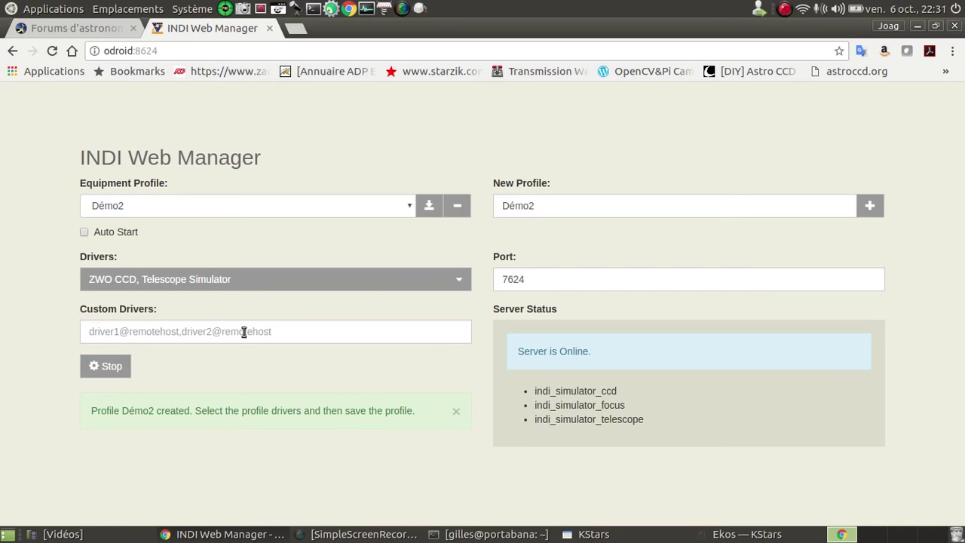
{"action": "left_click", "coordinate": [243, 331]}
{"action": "type", "text": "fos"}
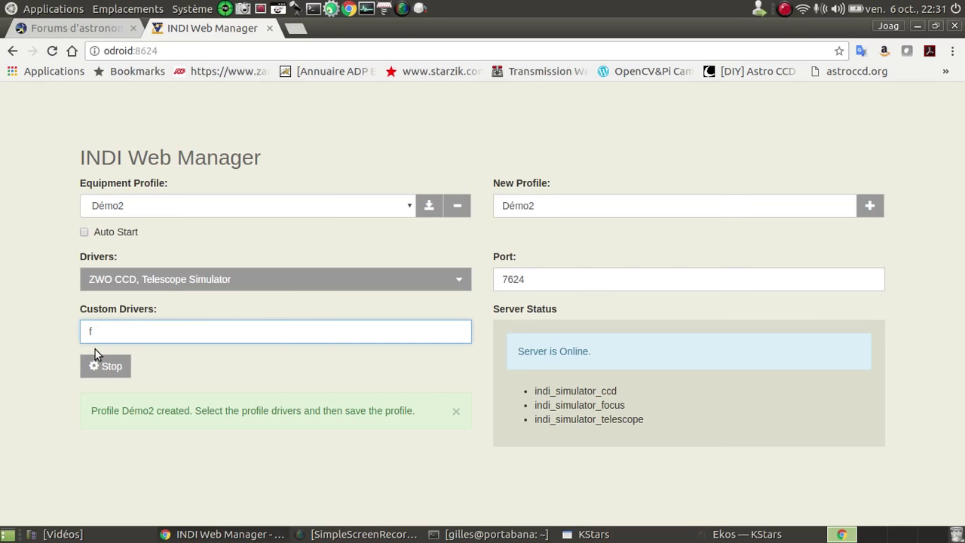
{"action": "key", "text": "BackSpace"}
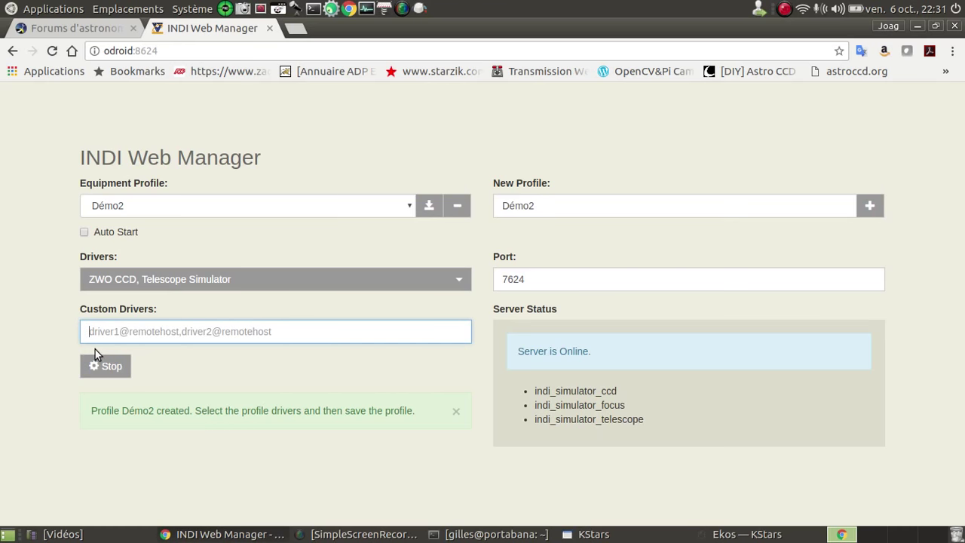
- Add Focuser Simulator to the drivers of the Démo2 profile and save the profile
{"action": "left_click", "coordinate": [301, 285]}
{"action": "type", "text": "fo"}
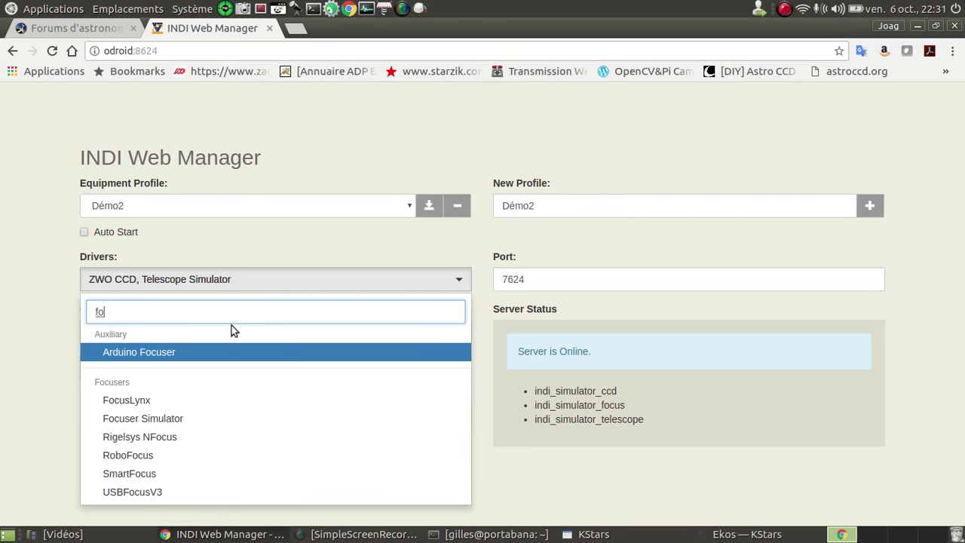
{"action": "type", "text": "cu"}
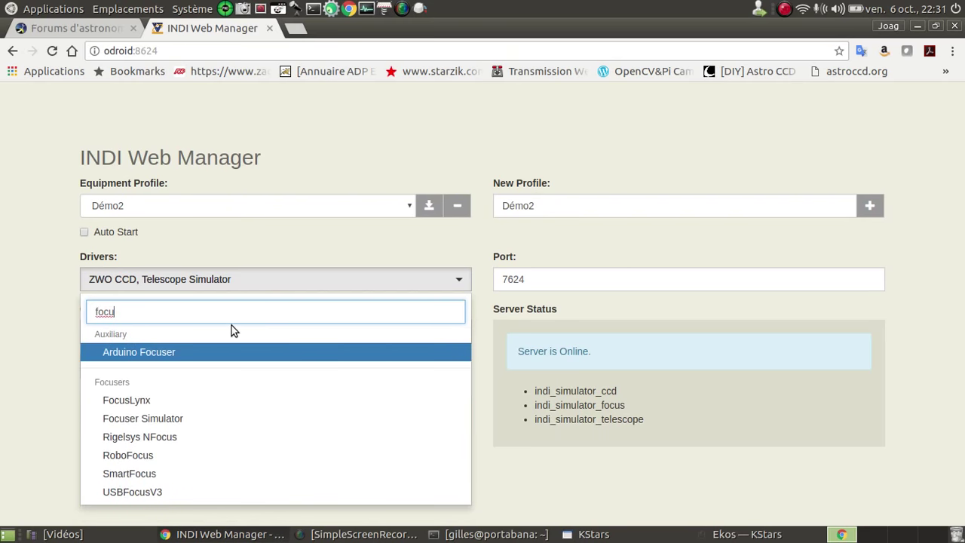
{"action": "left_click", "coordinate": [173, 421]}
{"action": "left_click", "coordinate": [335, 256]}
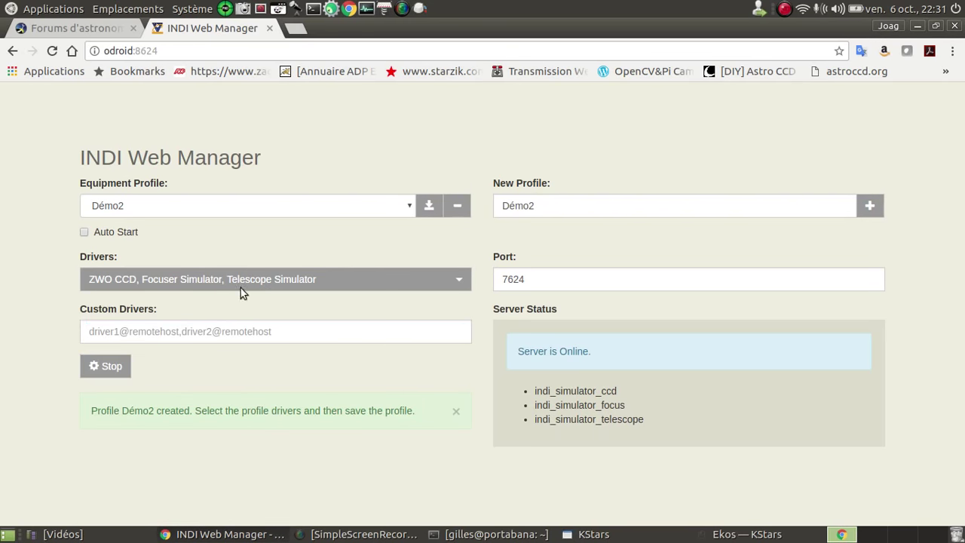
{"action": "left_click", "coordinate": [425, 213]}
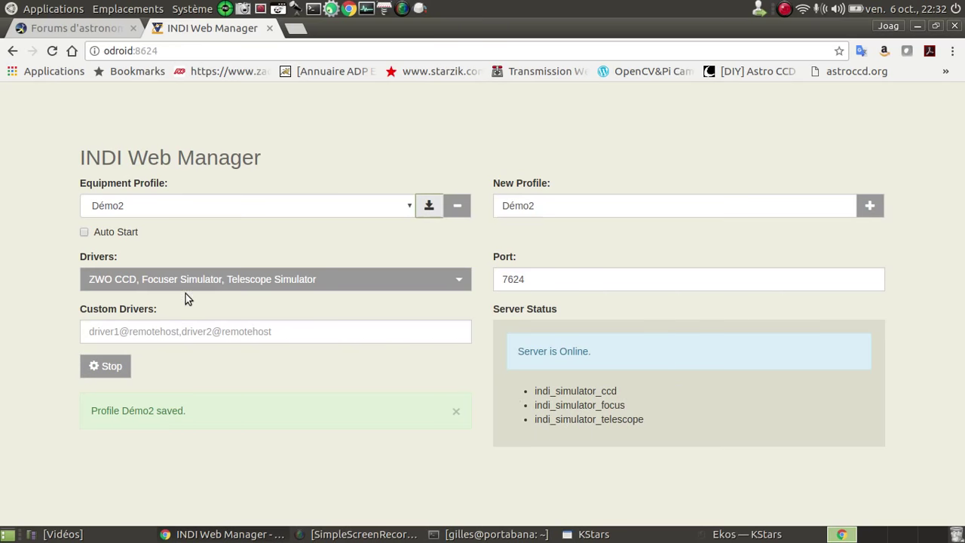
- Restart the INDI server with the Démo2 profile and check which drivers are running in the server status
{"action": "left_click", "coordinate": [120, 367]}
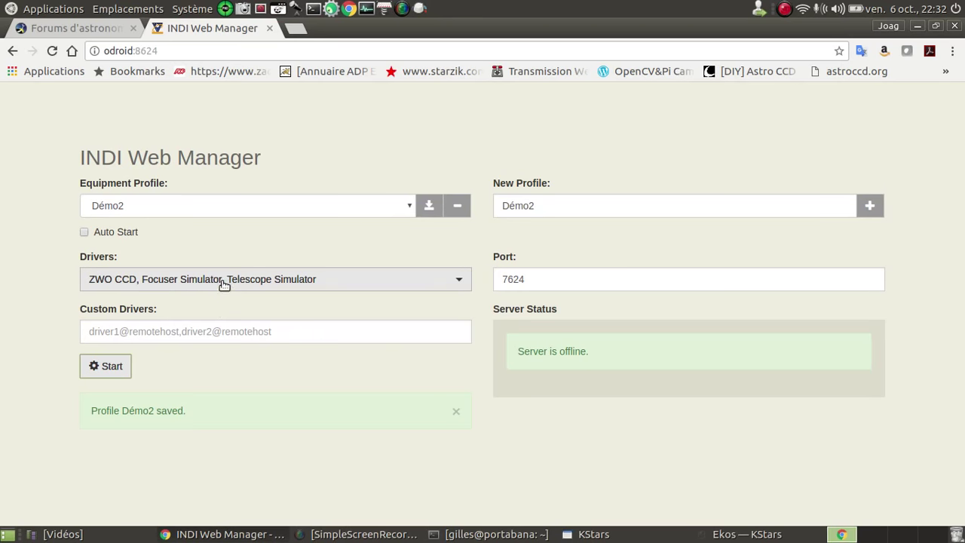
{"action": "left_click", "coordinate": [121, 368]}
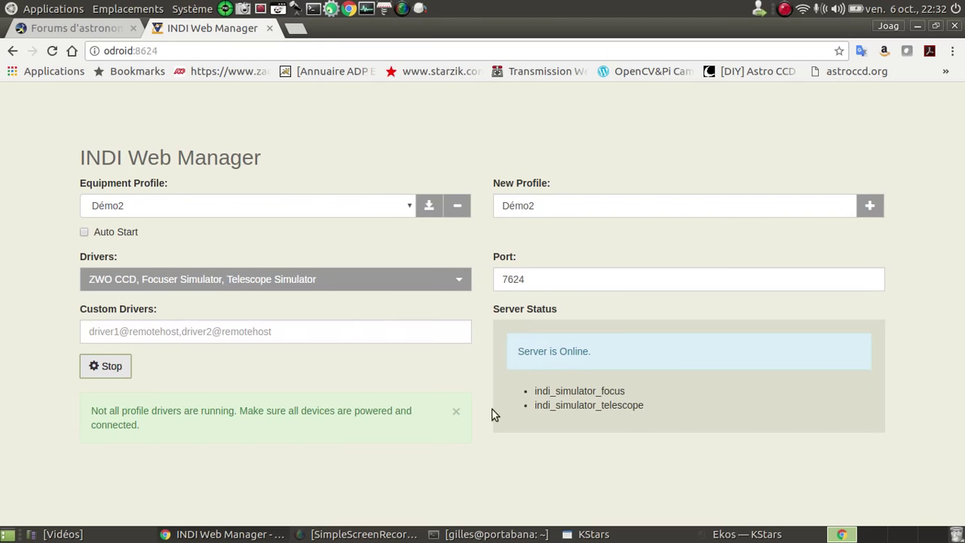
{"action": "double_click", "coordinate": [632, 391]}
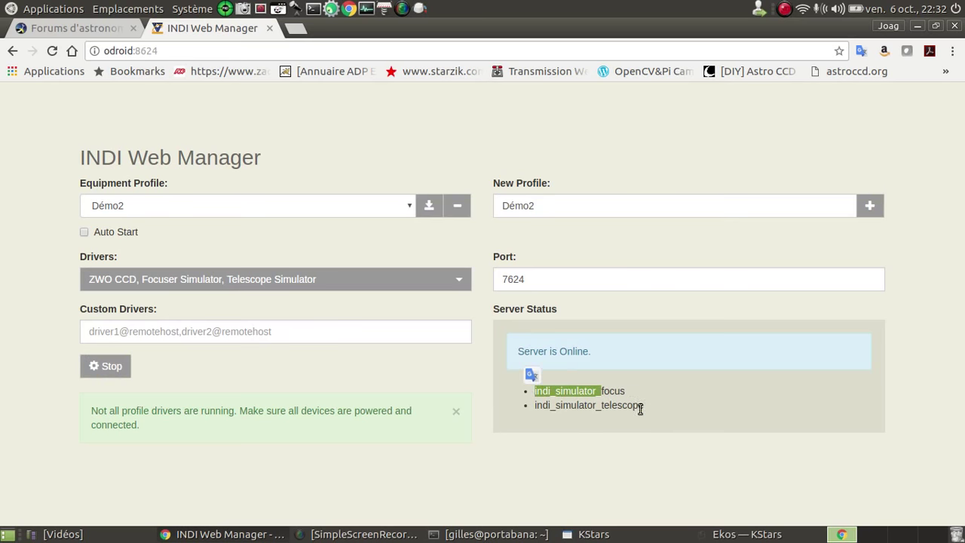
{"action": "left_click", "coordinate": [646, 409]}
{"action": "double_click", "coordinate": [626, 407]}
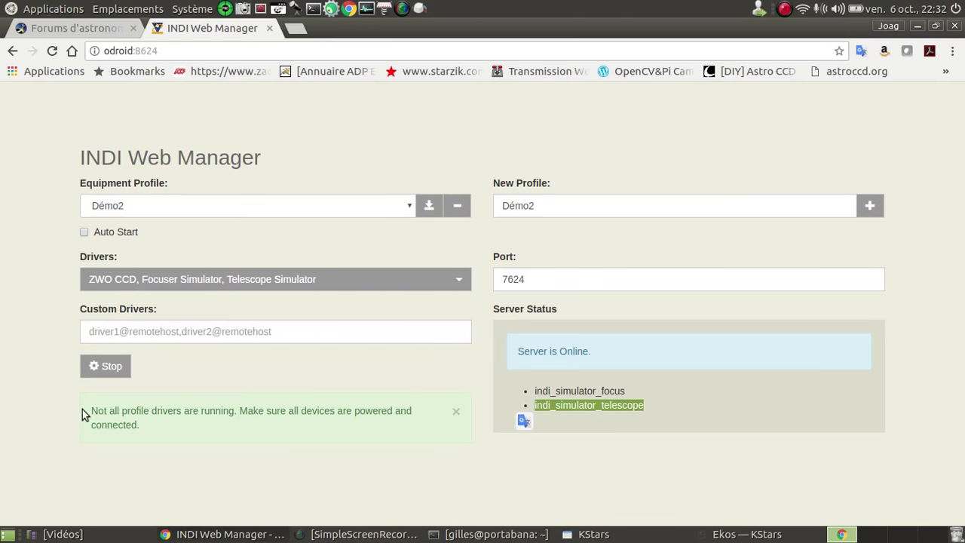
{"action": "left_click", "coordinate": [109, 366]}
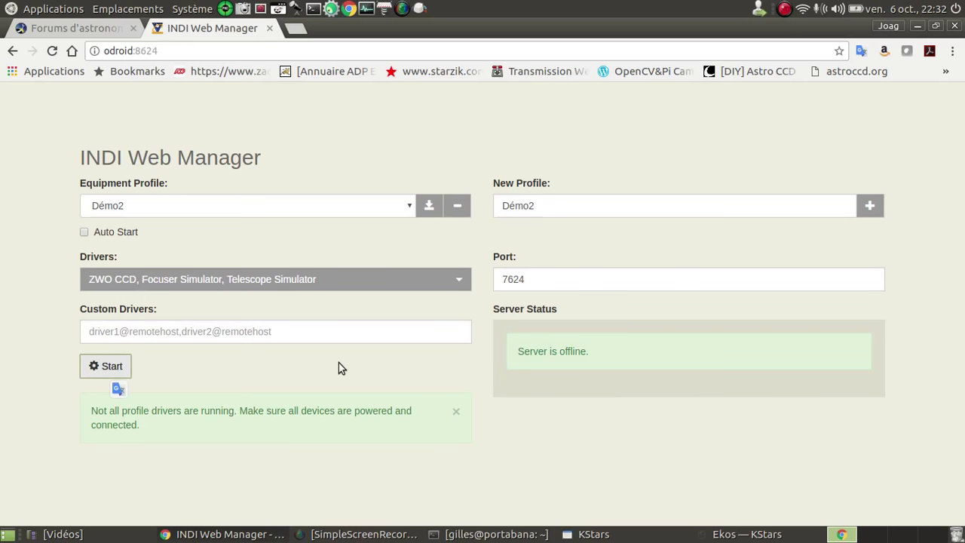
{"action": "left_click", "coordinate": [107, 369]}
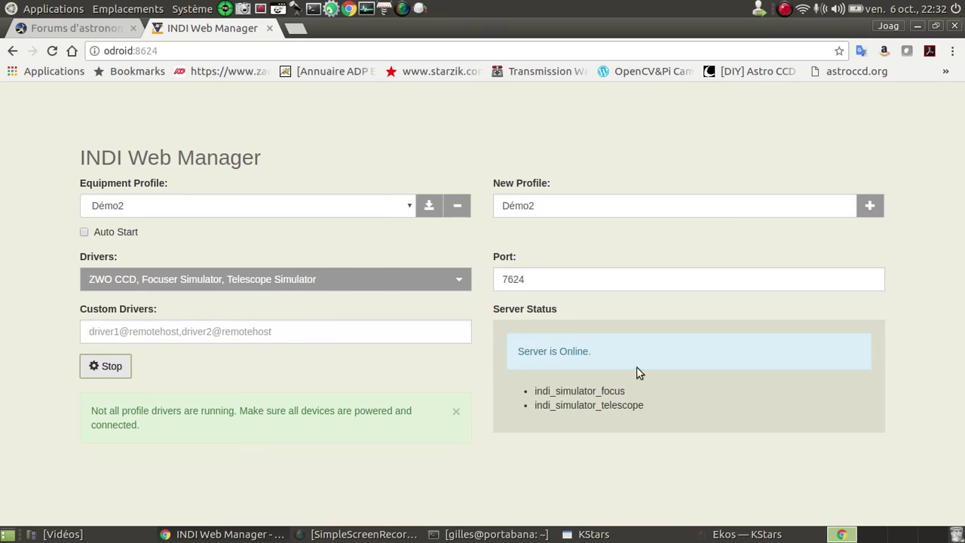
- Remove ZWO CCD from the drivers of the Démo2 profile
{"action": "left_click", "coordinate": [293, 288]}
{"action": "type", "text": "zwo"}
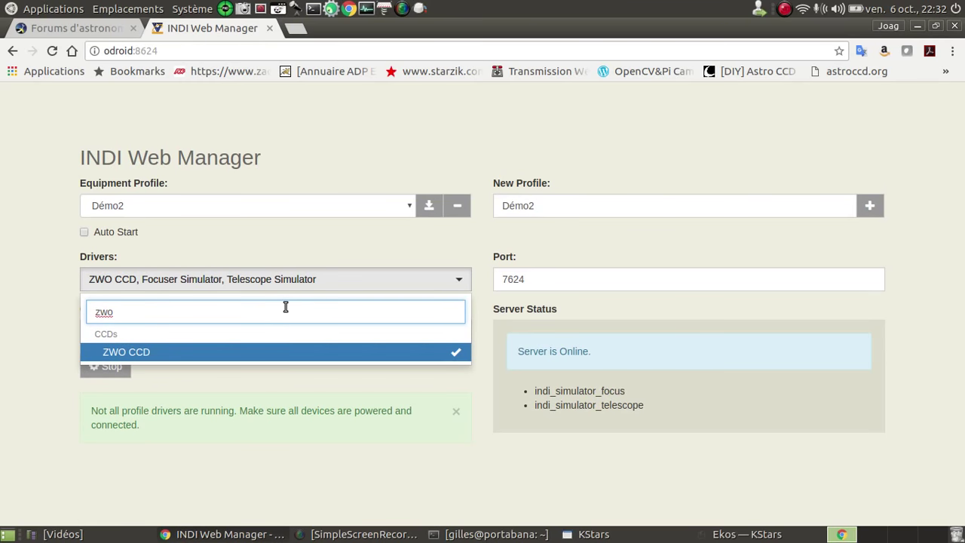
{"action": "left_click", "coordinate": [257, 355]}
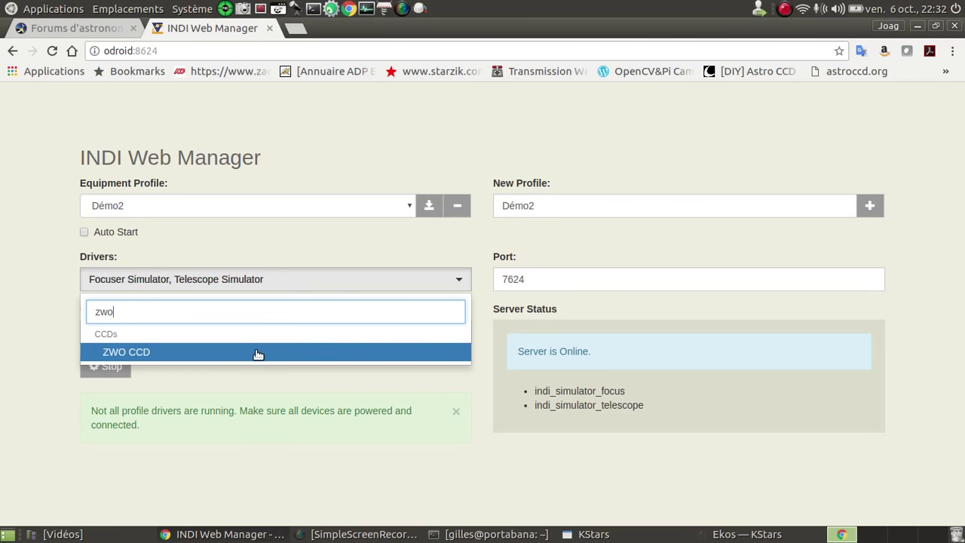
{"action": "left_click", "coordinate": [250, 461]}
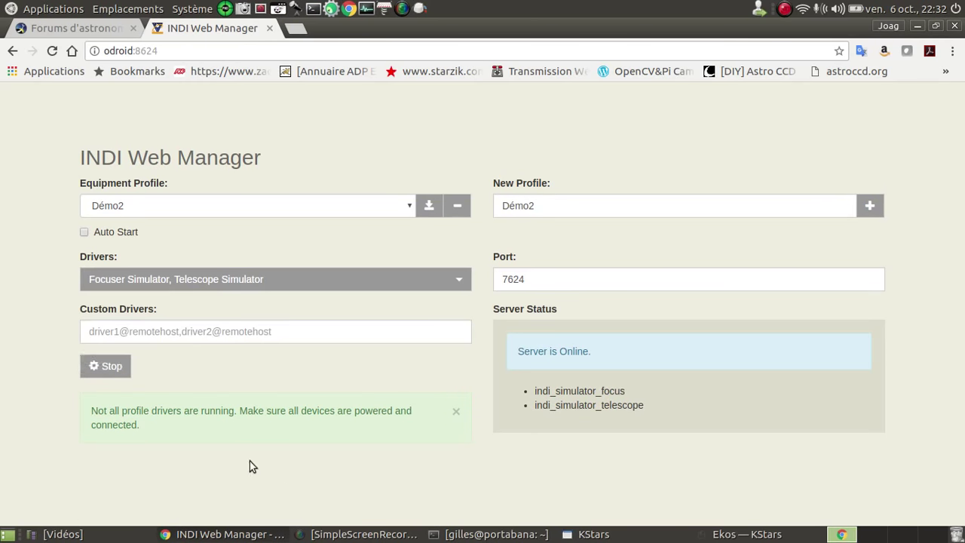
- Reselect ZWO CCD as a Démo2 driver while the server is stopped, and start the server again
{"action": "left_click", "coordinate": [117, 366]}
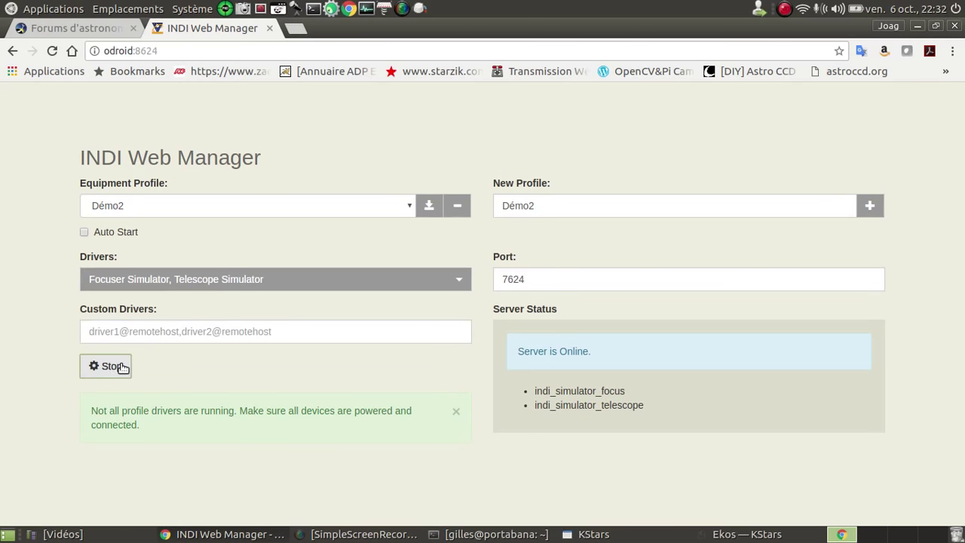
{"action": "left_click", "coordinate": [198, 334]}
{"action": "left_click", "coordinate": [290, 283]}
{"action": "type", "text": "zwo"}
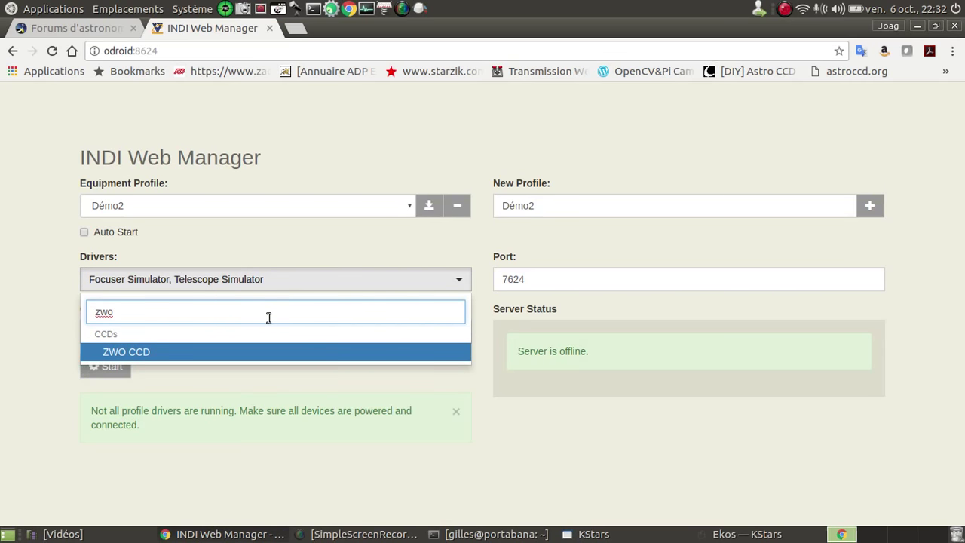
{"action": "left_click", "coordinate": [313, 362]}
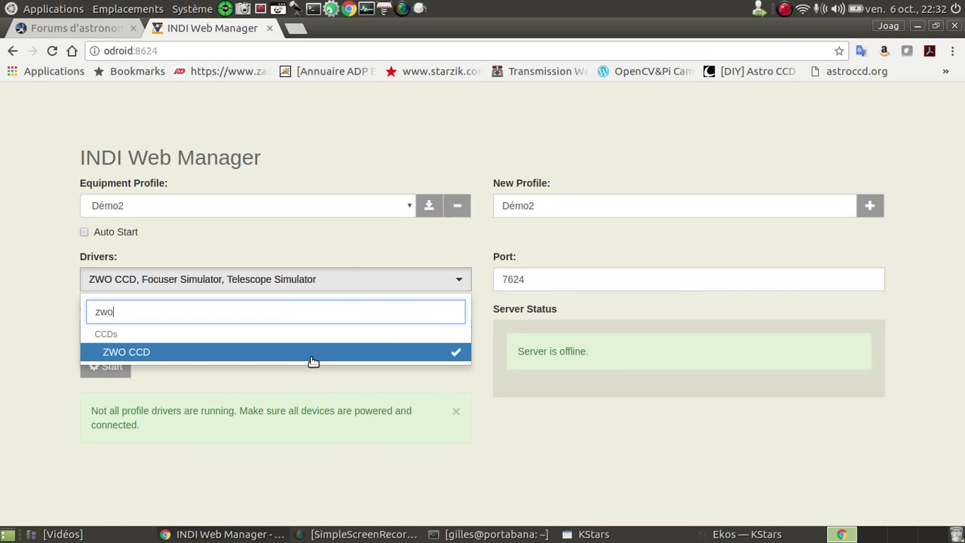
{"action": "left_click", "coordinate": [230, 450]}
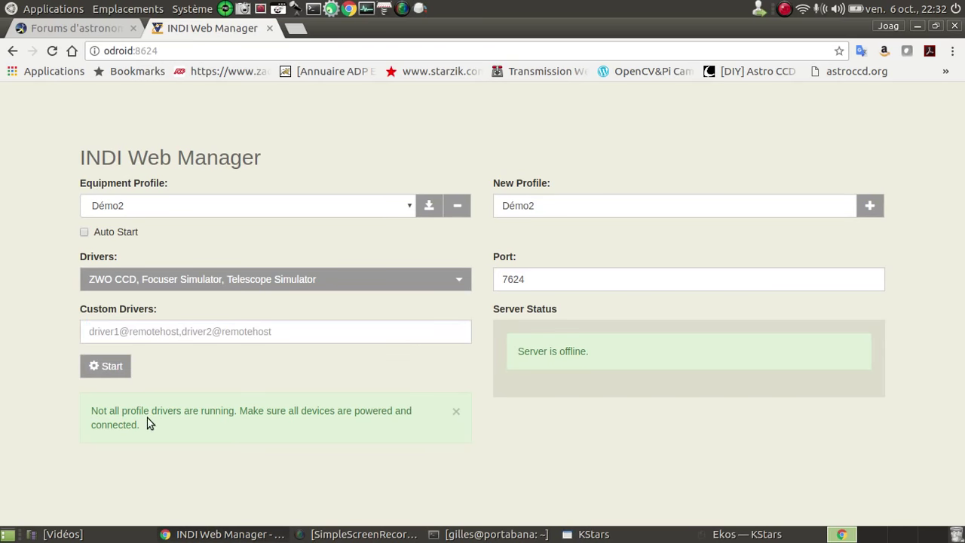
{"action": "left_click", "coordinate": [110, 367]}
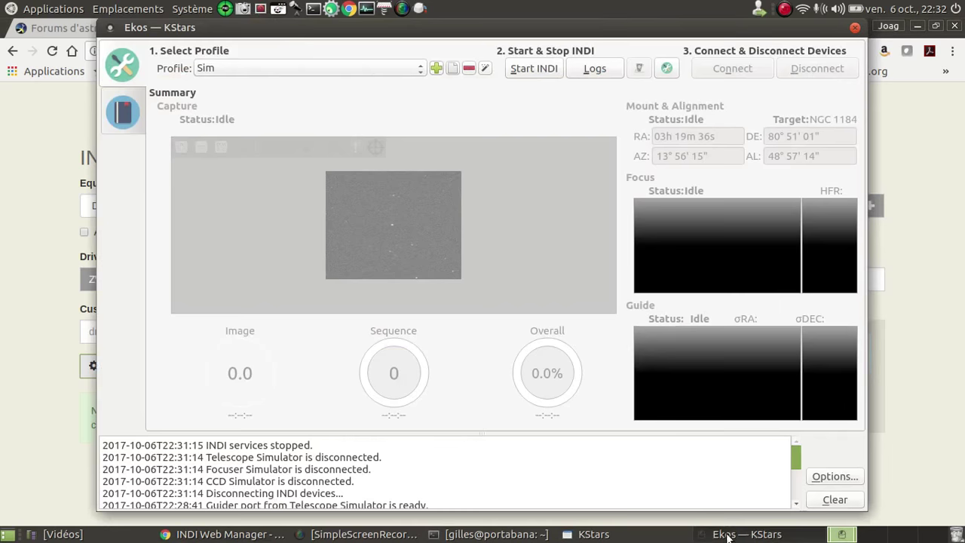
- Switch to Ekos and review the device settings of the odroid350 profile, closing the editor without saving
{"action": "left_click", "coordinate": [730, 535]}
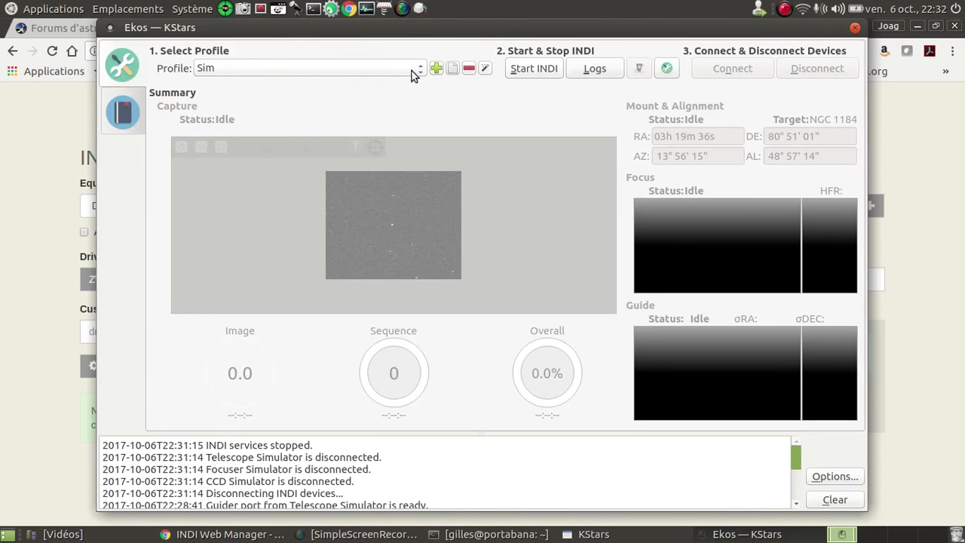
{"action": "left_click", "coordinate": [386, 68]}
{"action": "left_click", "coordinate": [385, 69]}
{"action": "left_click", "coordinate": [453, 70]}
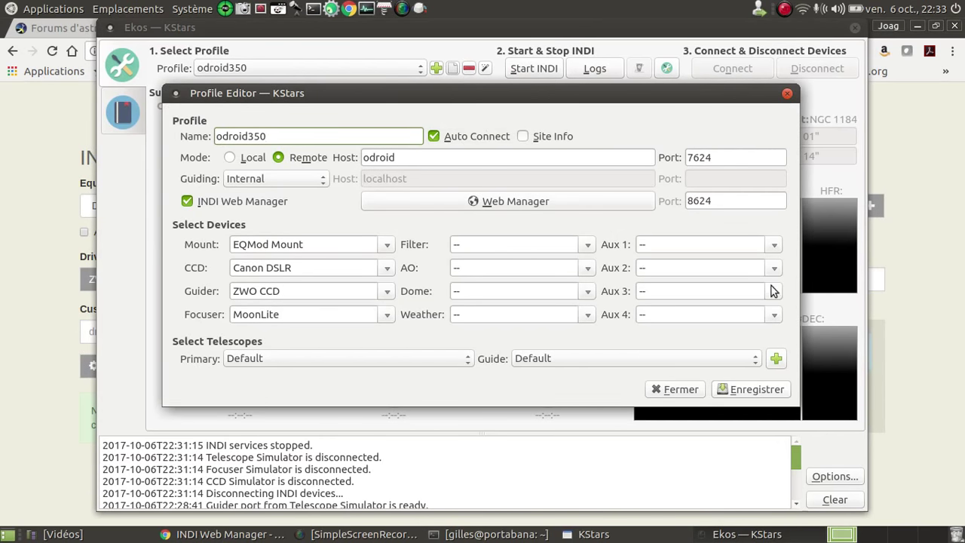
{"action": "left_click", "coordinate": [684, 393]}
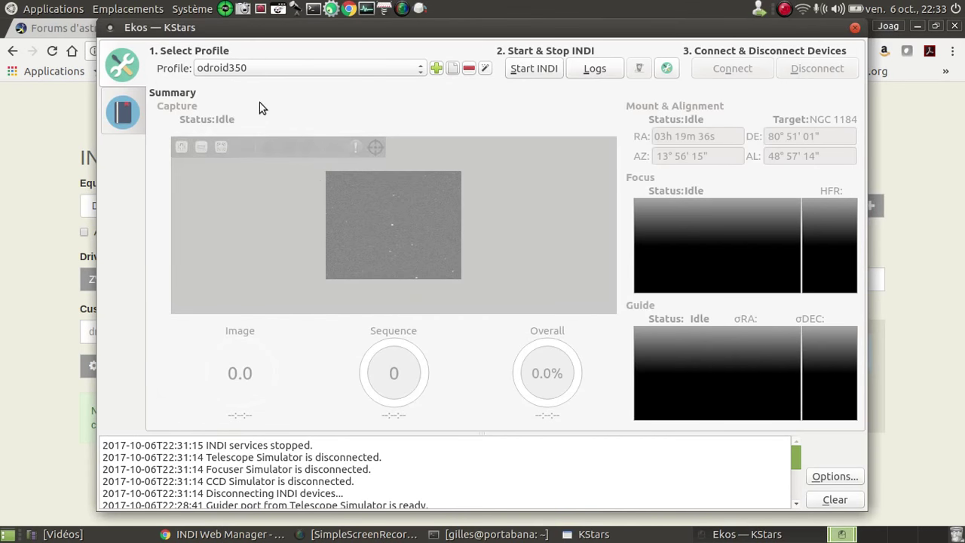
- Open the Sim profile for editing and set its CCD device to ZWO CCD
{"action": "left_click", "coordinate": [296, 72]}
{"action": "left_click", "coordinate": [306, 277]}
{"action": "left_click", "coordinate": [452, 70]}
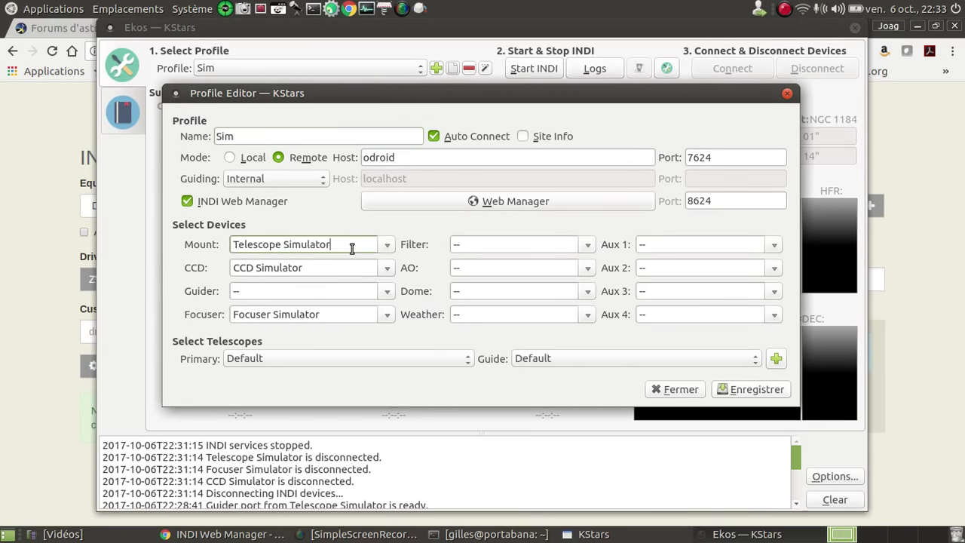
{"action": "left_click", "coordinate": [388, 272]}
{"action": "key", "text": "z"}
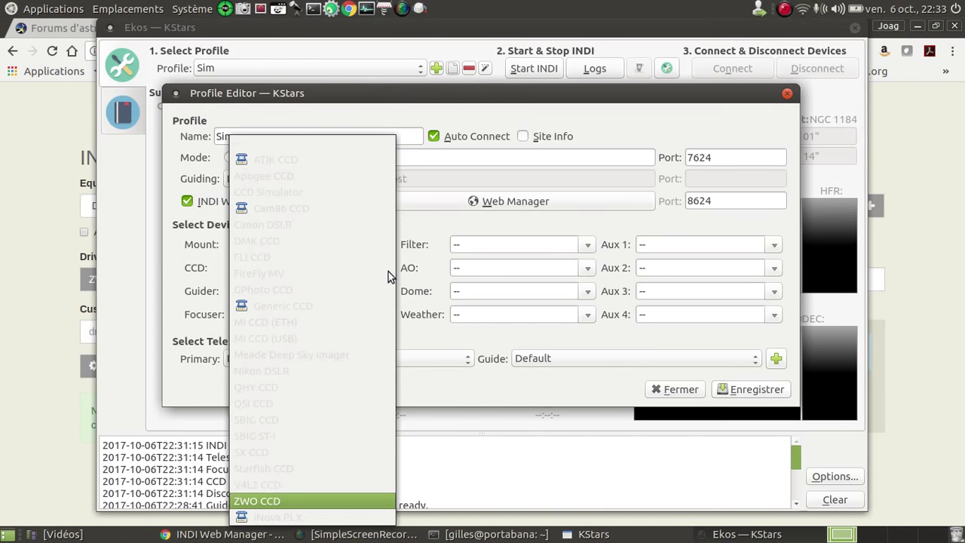
{"action": "left_click", "coordinate": [304, 501]}
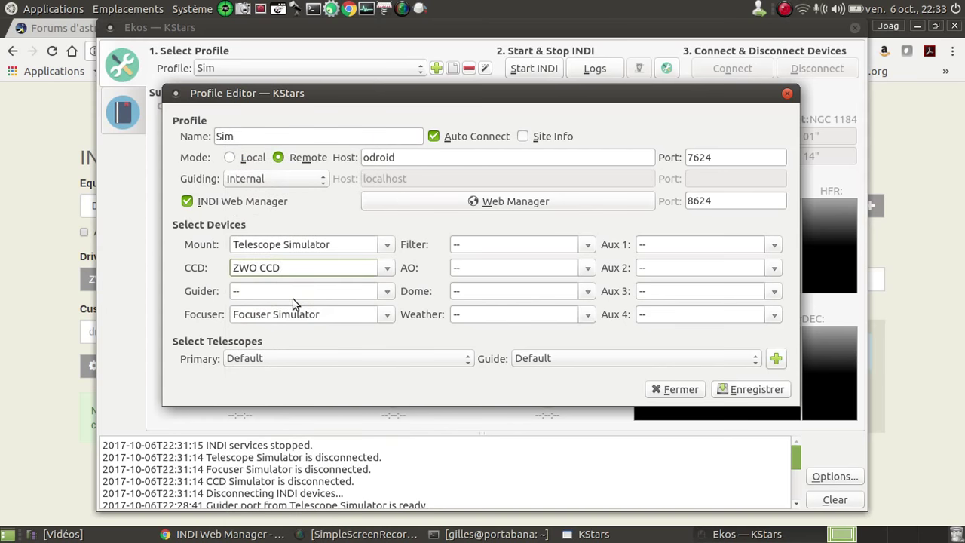
- Save the edited profile under the name Démo2 and try to start INDI with it
{"action": "double_click", "coordinate": [312, 137]}
{"action": "type", "text": "Démo"}
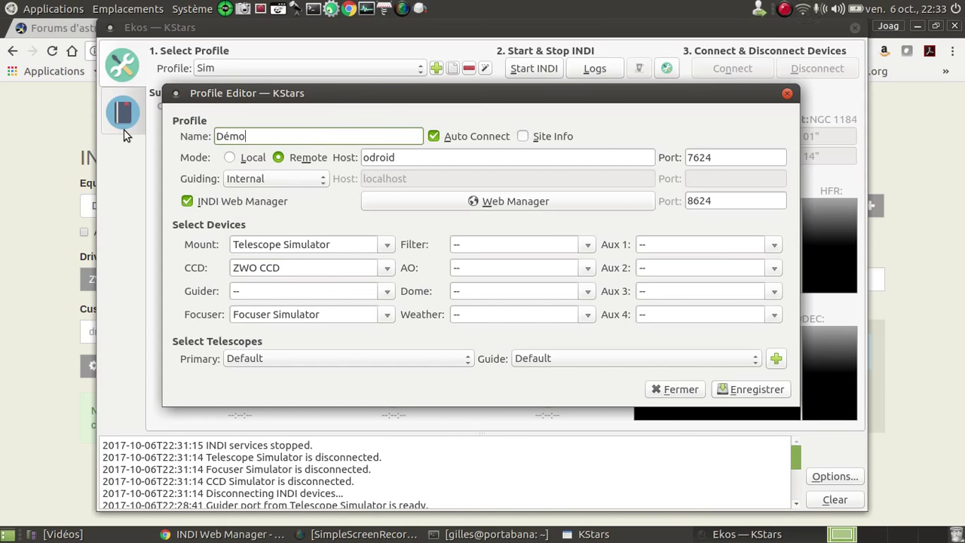
{"action": "type", "text": "2"}
{"action": "left_click", "coordinate": [754, 390]}
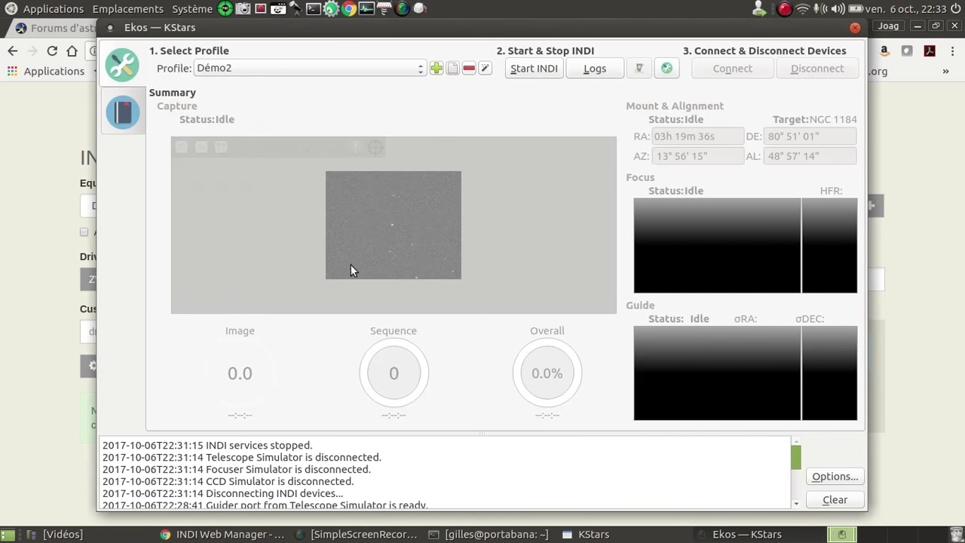
{"action": "left_click", "coordinate": [539, 72]}
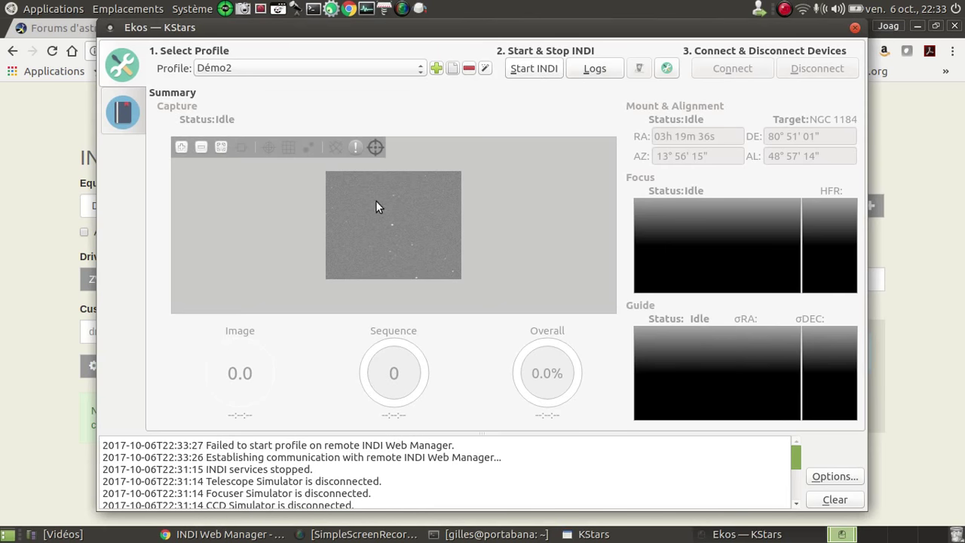
- Switch back to INDI Web Manager, reselect the Démo2 equipment profile and stop the server
{"action": "left_click", "coordinate": [43, 294]}
{"action": "left_click", "coordinate": [201, 421]}
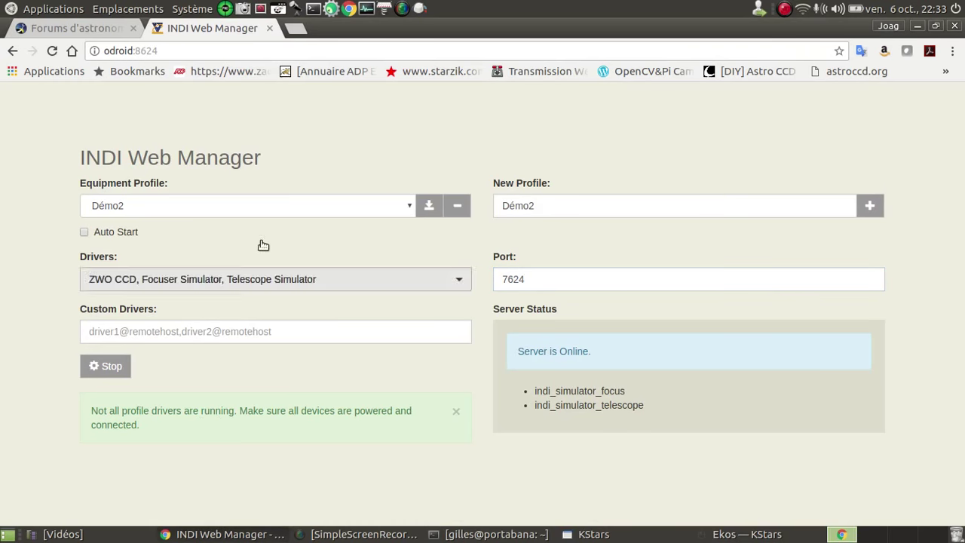
{"action": "left_click", "coordinate": [251, 211]}
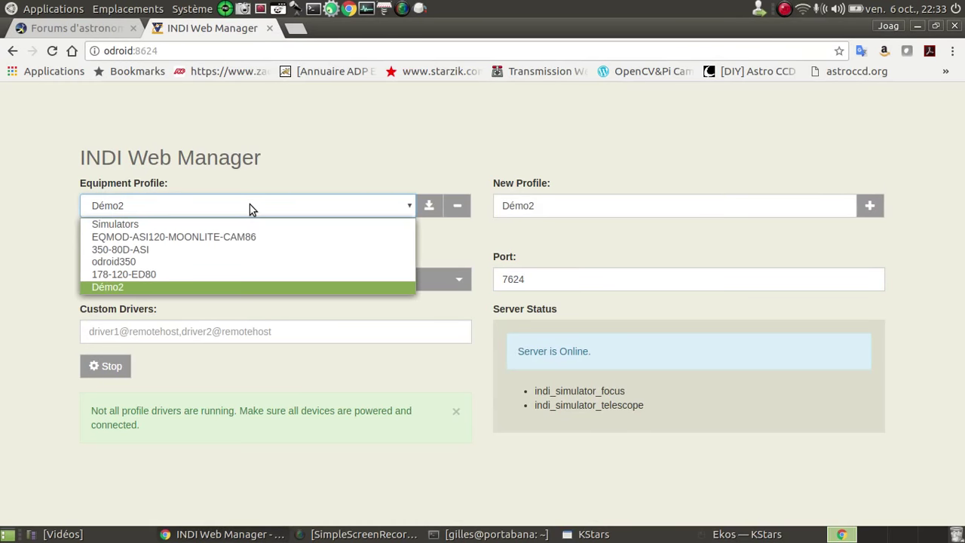
{"action": "left_click", "coordinate": [224, 289]}
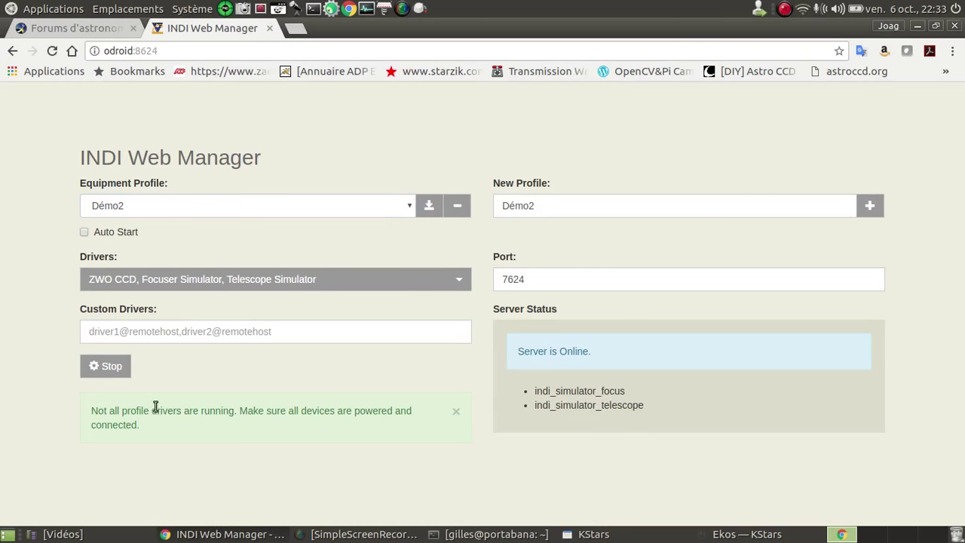
{"action": "left_click", "coordinate": [110, 366]}
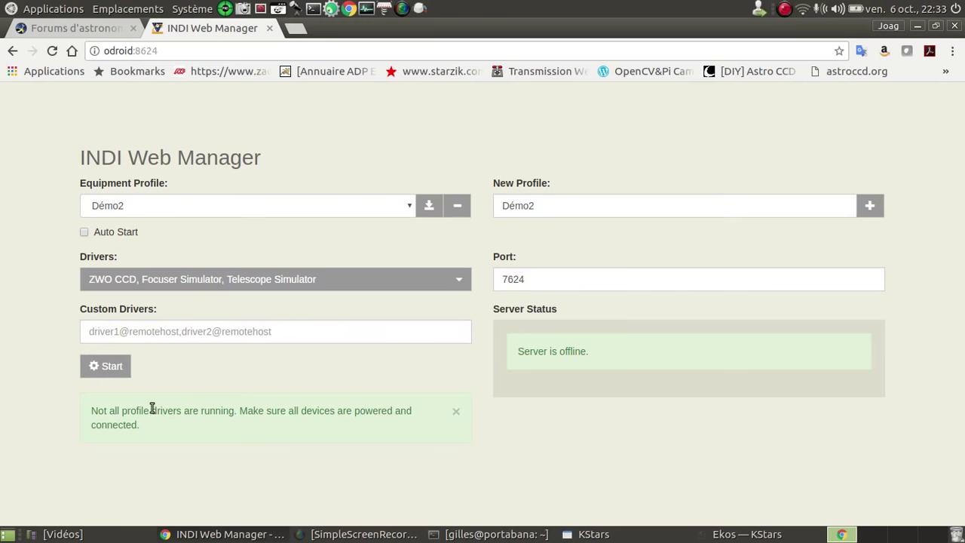
- Save the Démo2 profile again and start the INDI server with it
{"action": "left_click_drag", "start_coordinate": [108, 411], "coordinate": [228, 423]}
{"action": "left_click", "coordinate": [230, 424]}
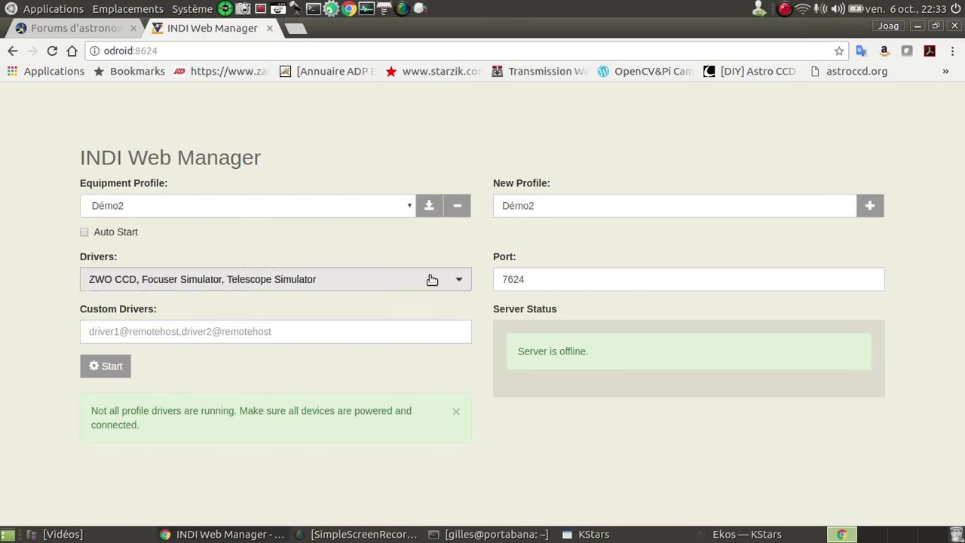
{"action": "left_click", "coordinate": [429, 208]}
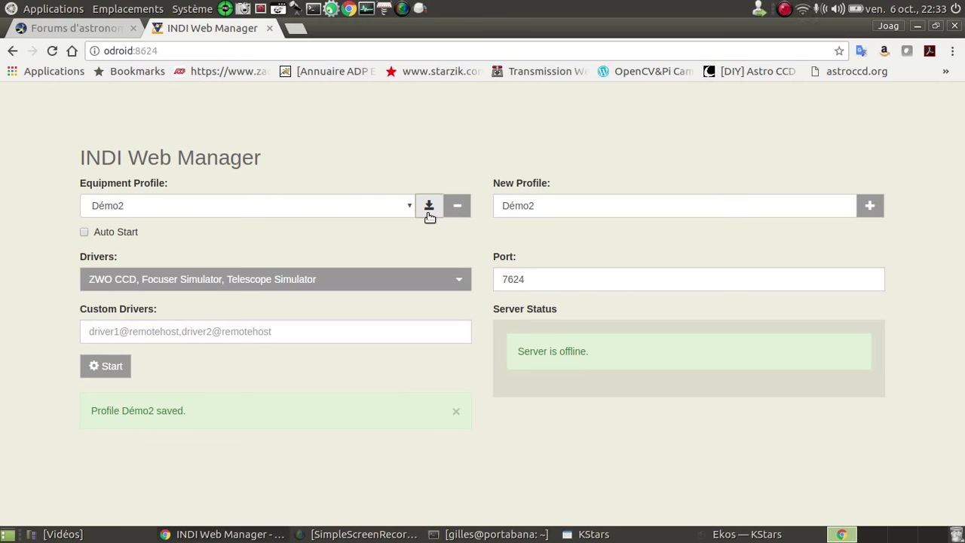
{"action": "left_click", "coordinate": [107, 368]}
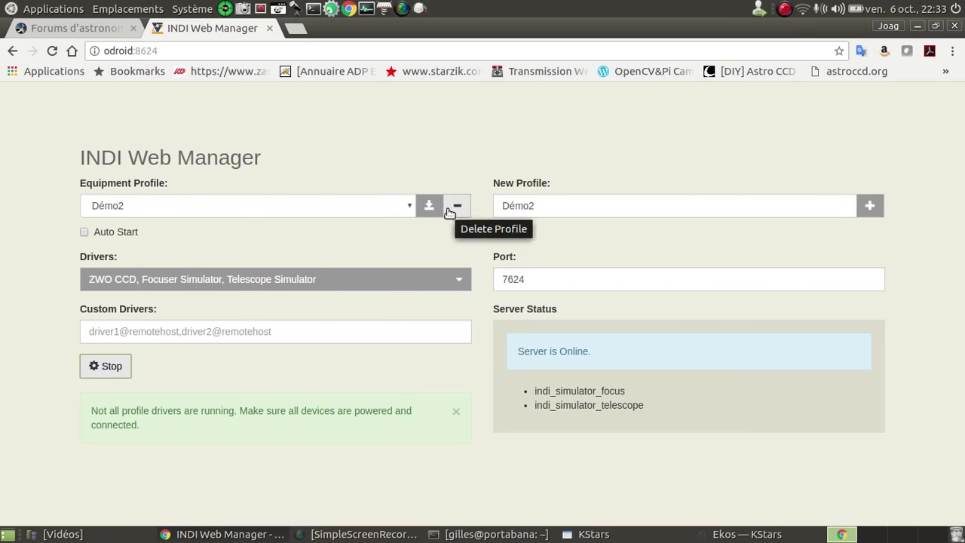
- Switch to the Ekos window and try to start INDI with the Démo2 profile
{"action": "left_click", "coordinate": [593, 534]}
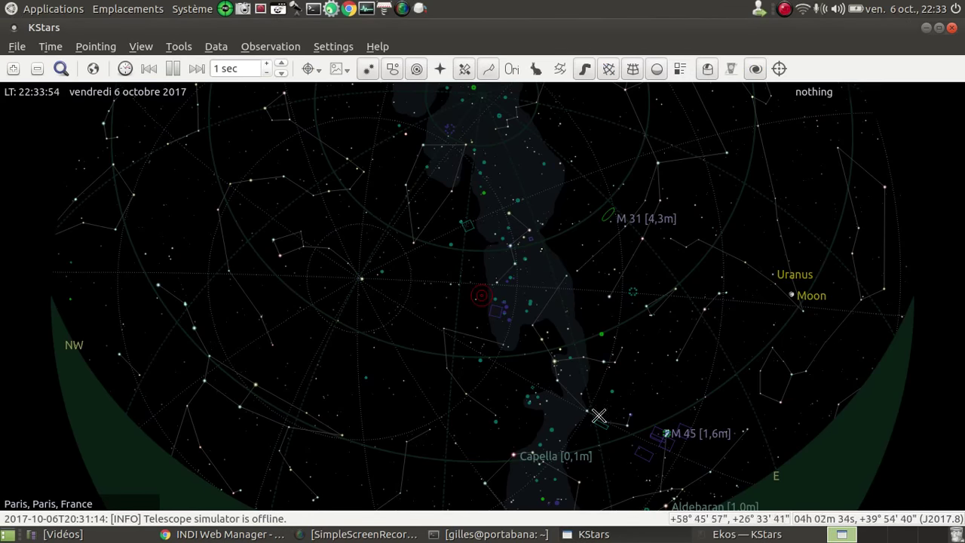
{"action": "left_click", "coordinate": [742, 534]}
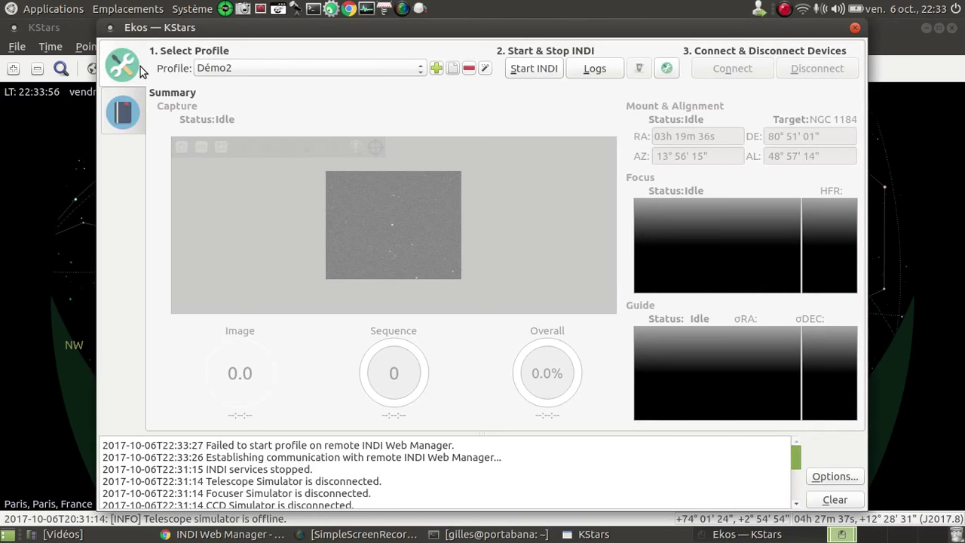
{"action": "left_click", "coordinate": [546, 74]}
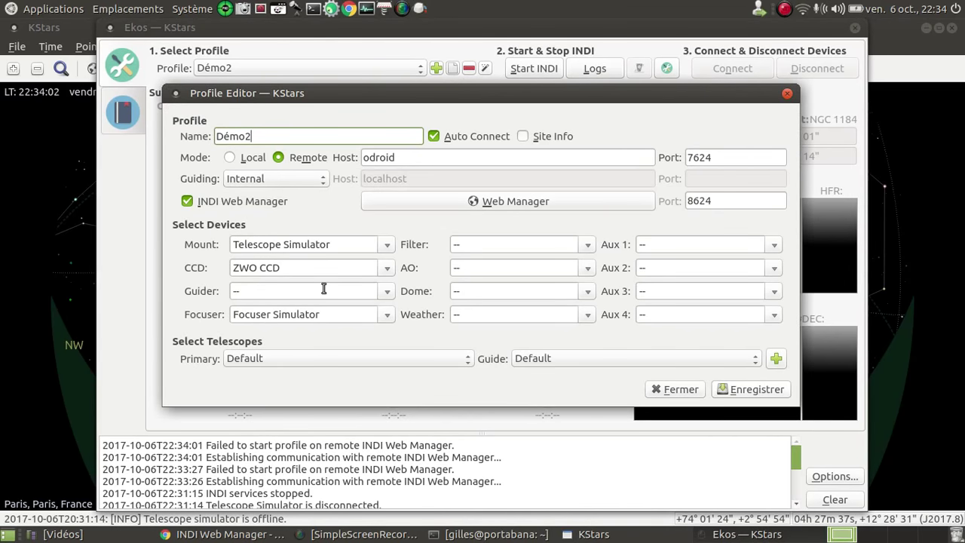
- Check the CCD device in the Démo2 profile, close the editor without saving, and compare with the drivers in INDI Web Manager
{"action": "left_click", "coordinate": [335, 267]}
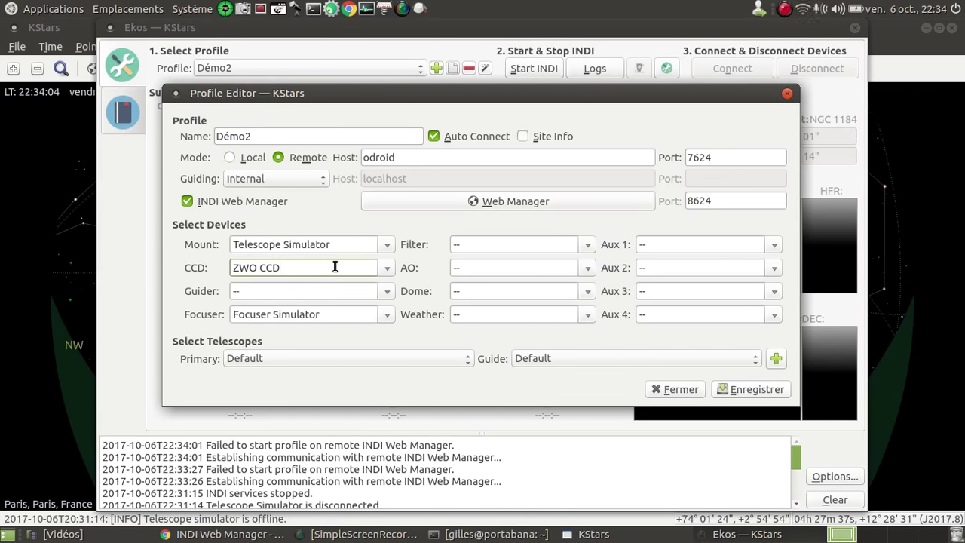
{"action": "left_click", "coordinate": [682, 390]}
{"action": "left_click", "coordinate": [222, 534]}
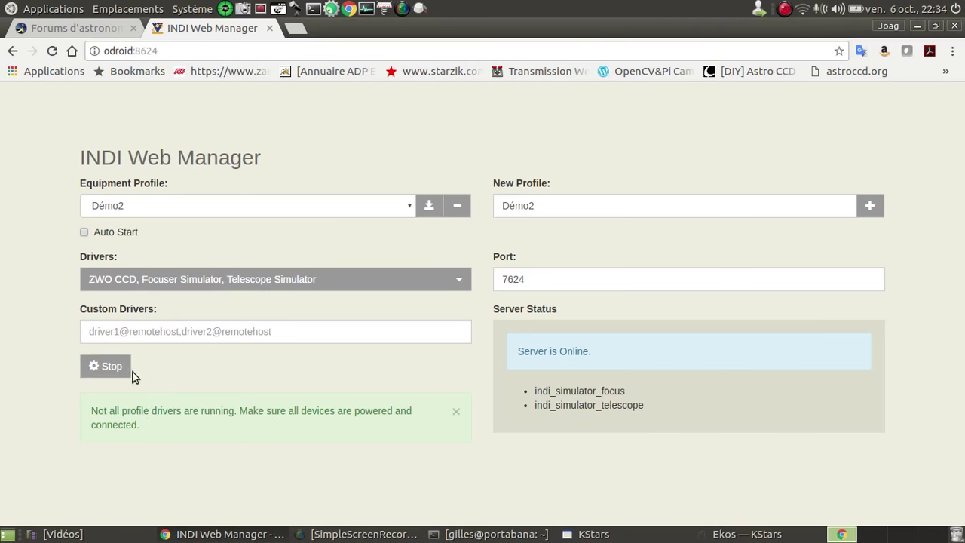
{"action": "left_click", "coordinate": [377, 332]}
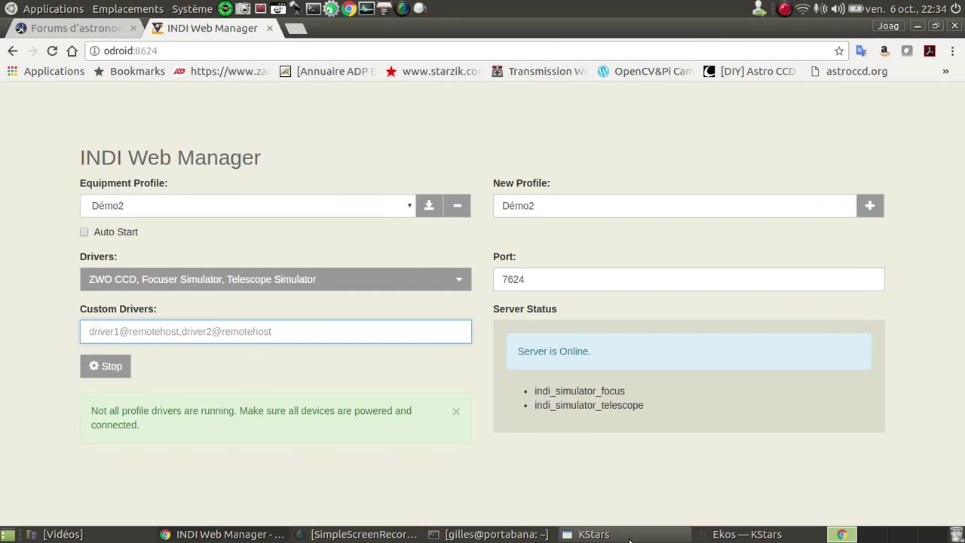
- Switch back to Ekos, reselect the Démo2 profile and open it in the Profile Editor to review its remote settings and devices
{"action": "left_click", "coordinate": [726, 535]}
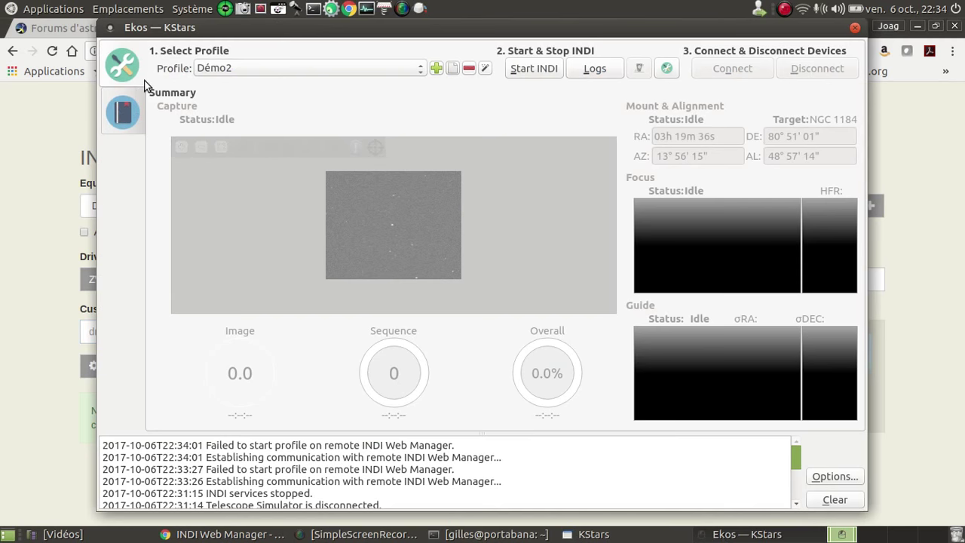
{"action": "left_click", "coordinate": [284, 69]}
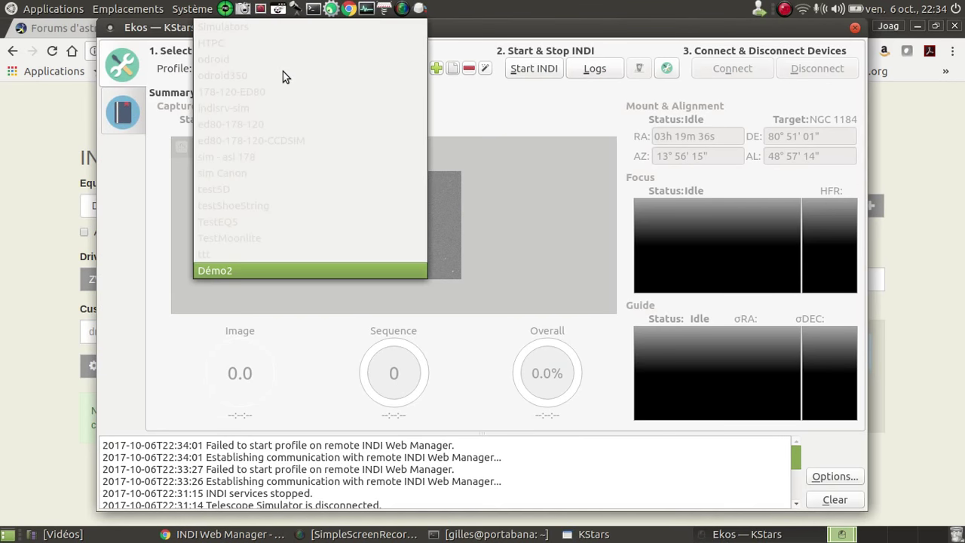
{"action": "left_click", "coordinate": [275, 271]}
{"action": "left_click", "coordinate": [452, 70]}
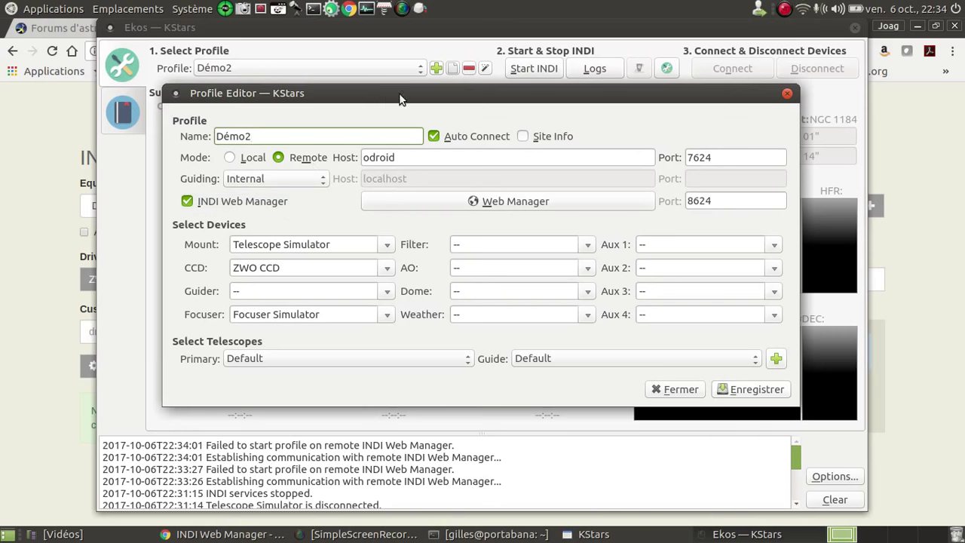
{"action": "left_click_drag", "start_coordinate": [400, 99], "coordinate": [371, 102]}
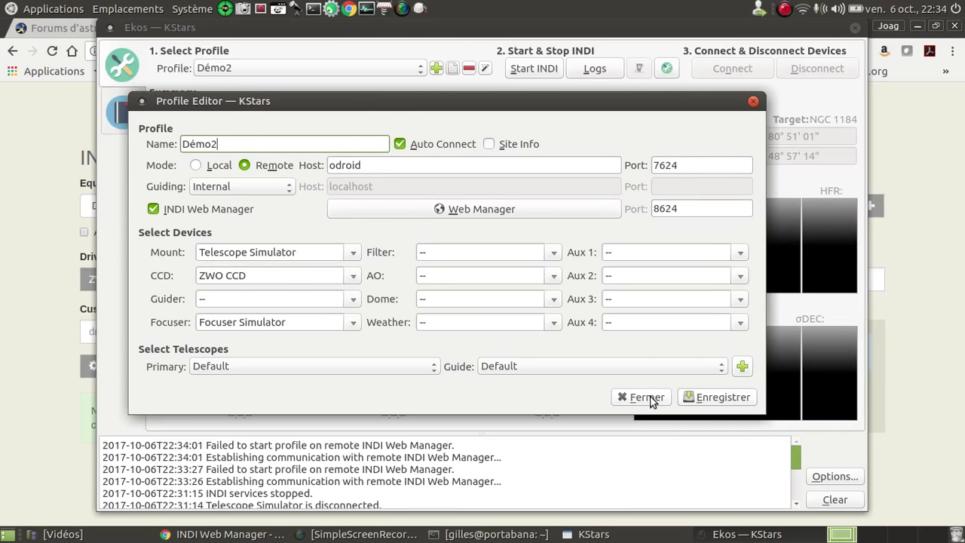